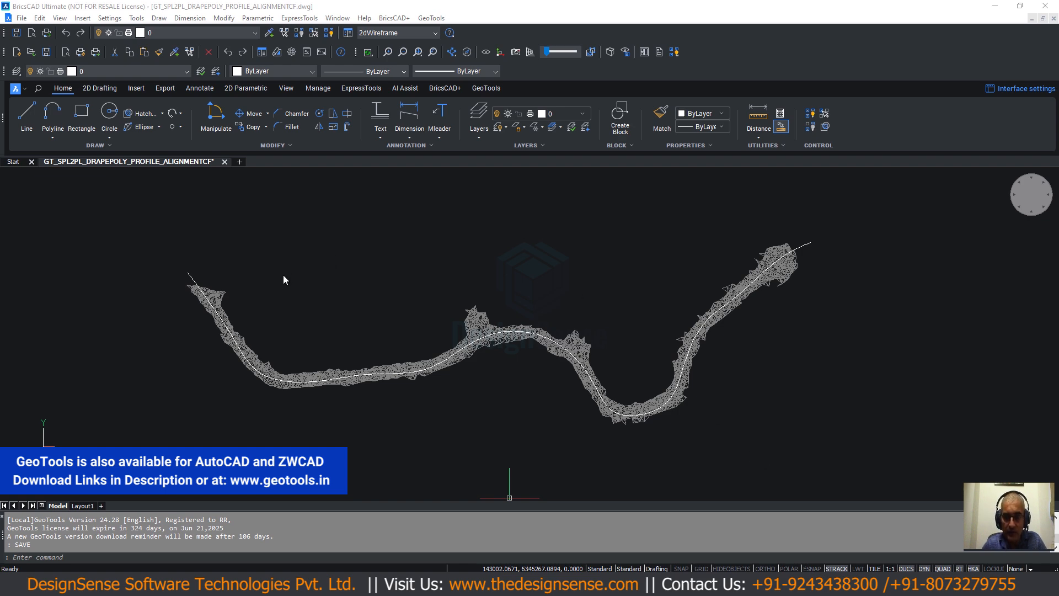
Examine the centreline spline and its control points against the triangulated surface, from the western end across the full alignment.
middle_click_drag(272, 284, 296, 250)
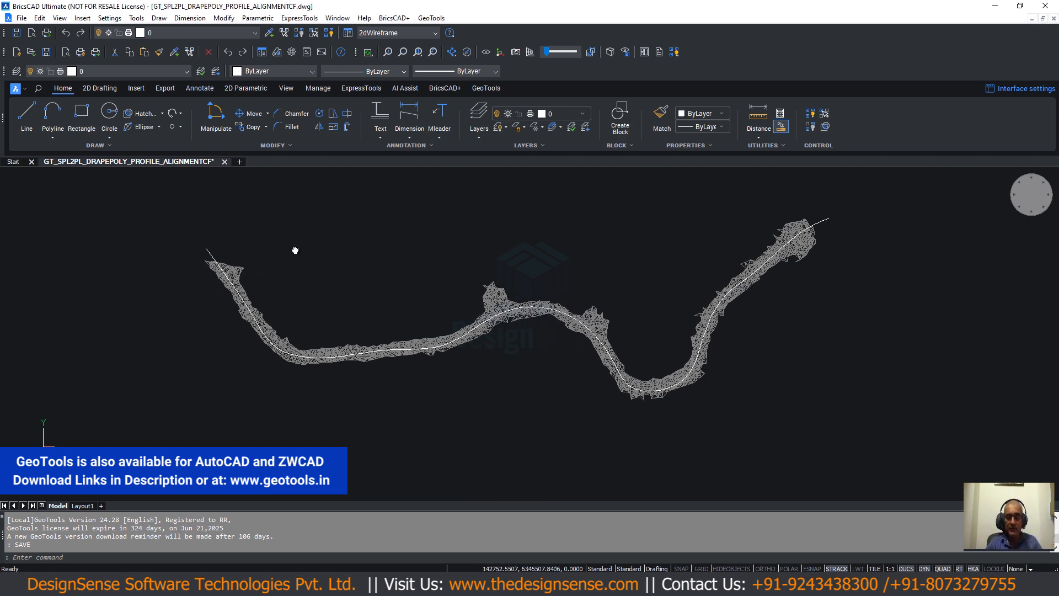
scroll(233, 269, "up", 5)
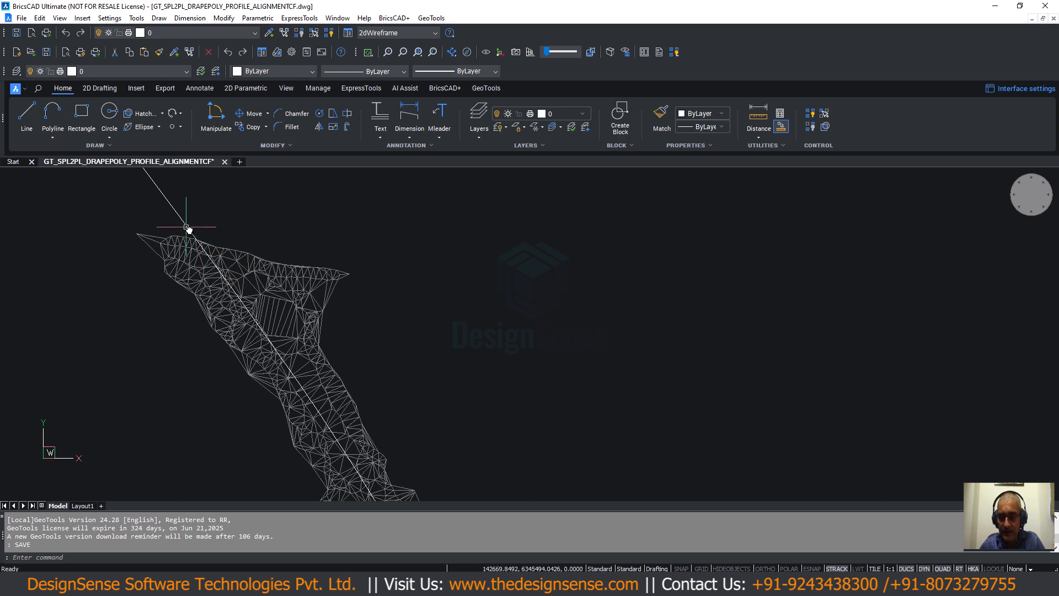
left_click(188, 228)
scroll(214, 273, "down", 5)
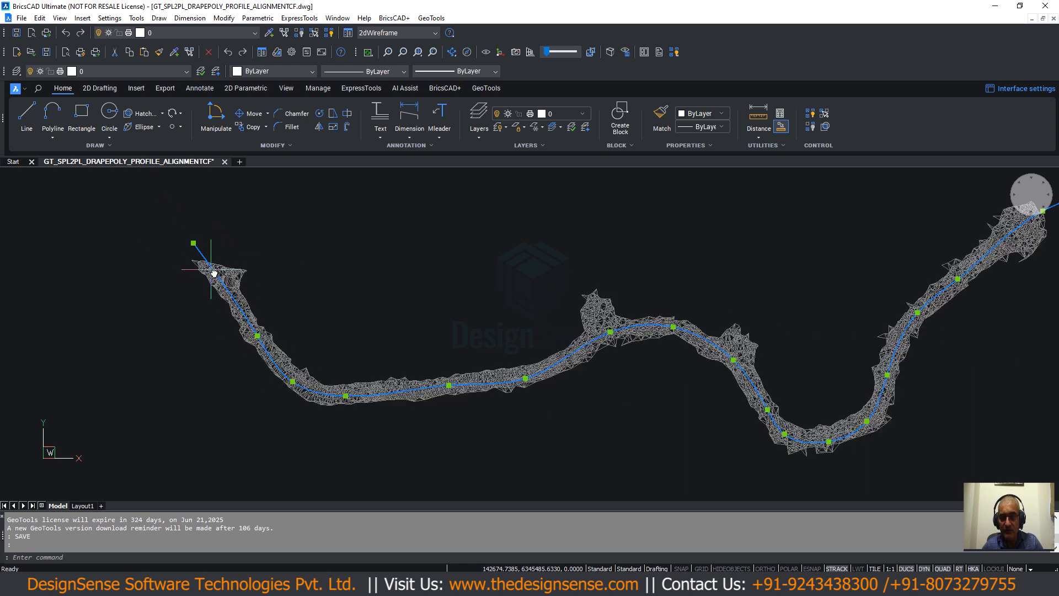
scroll(231, 287, "up", 5)
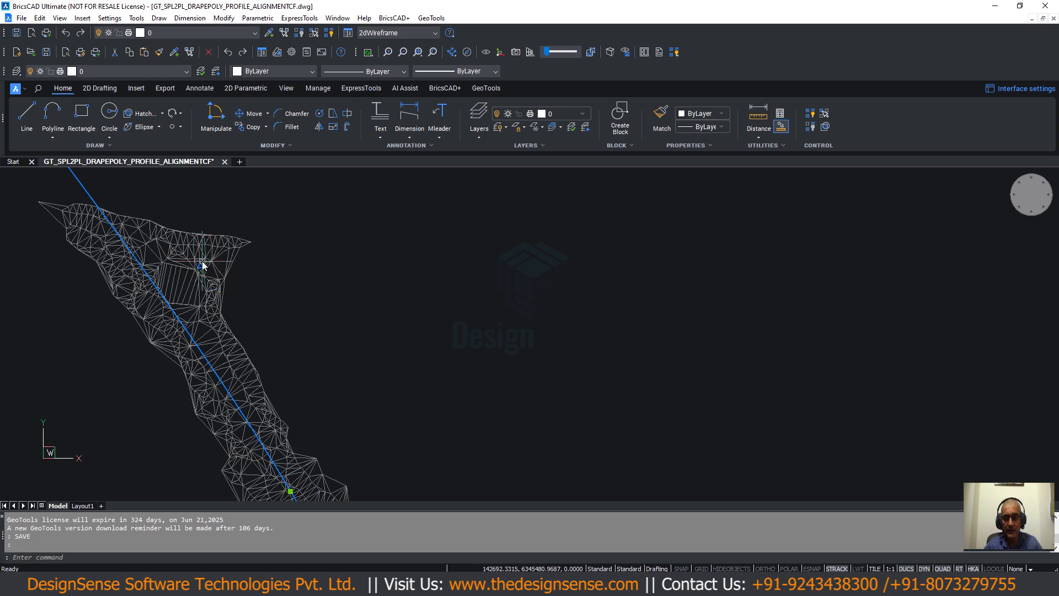
scroll(190, 292, "up", 1)
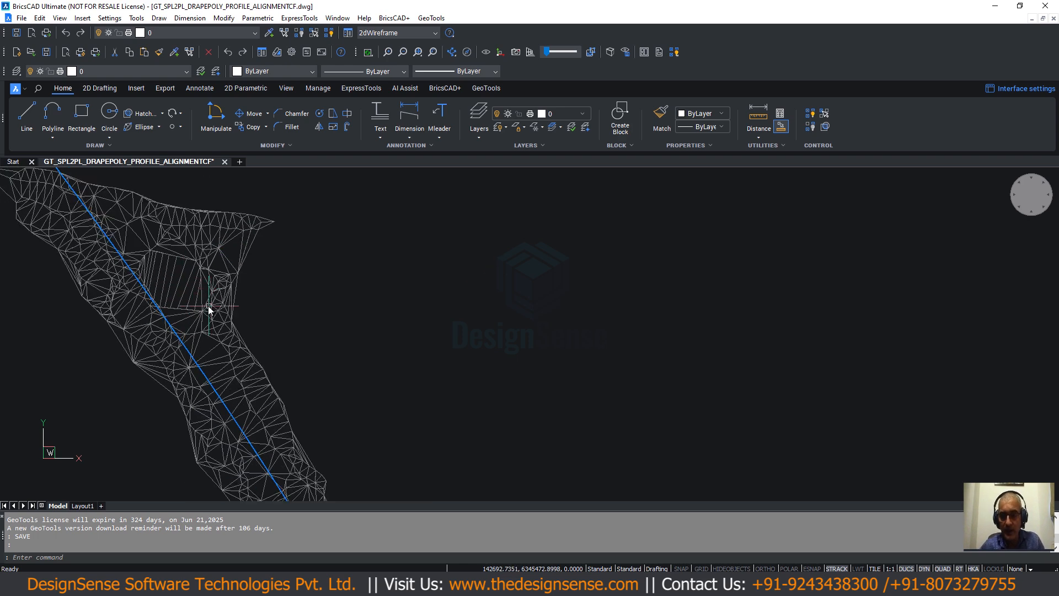
scroll(314, 367, "down", 6)
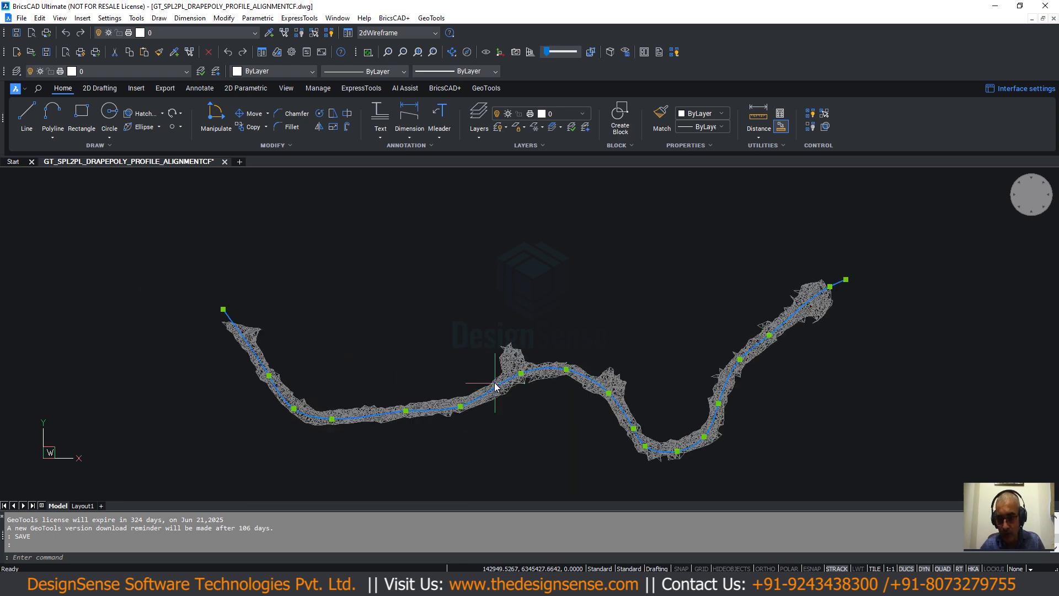
scroll(495, 387, "up", 1)
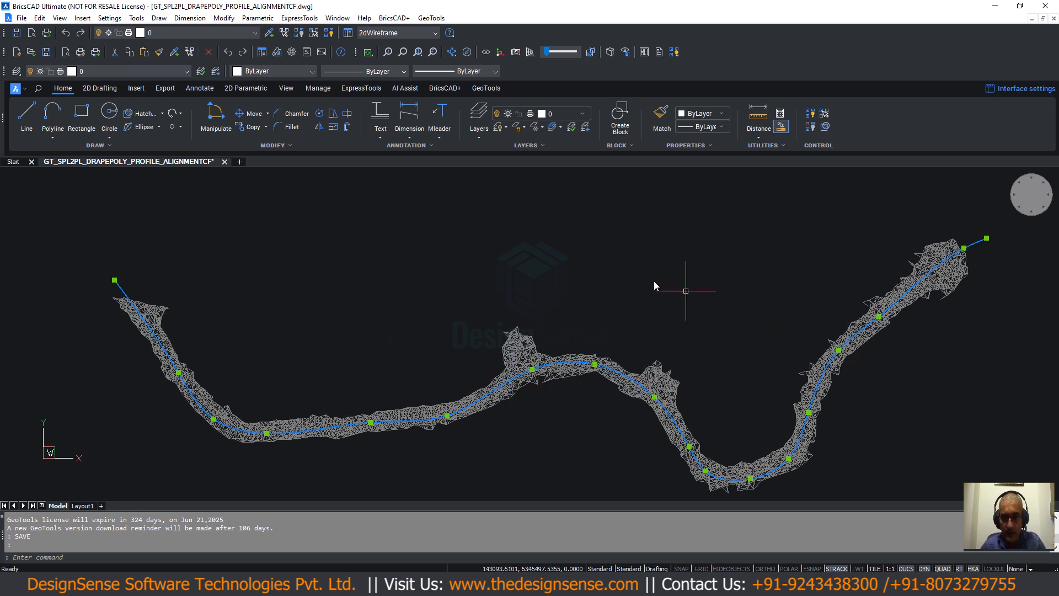
scroll(431, 235, "down", 1)
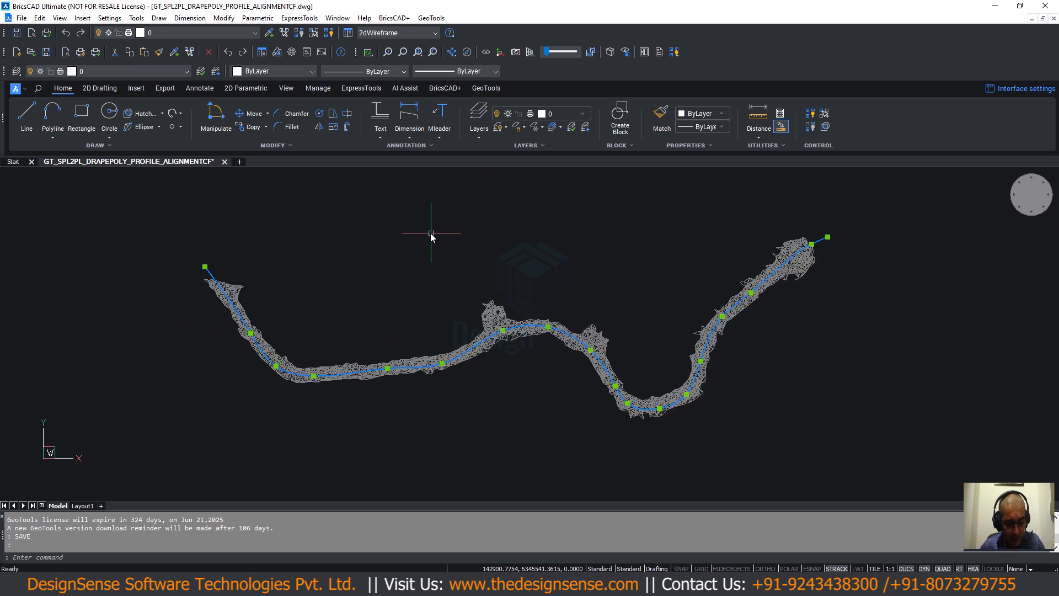
scroll(430, 233, "up", 1)
key("Escape")
key("Escape")
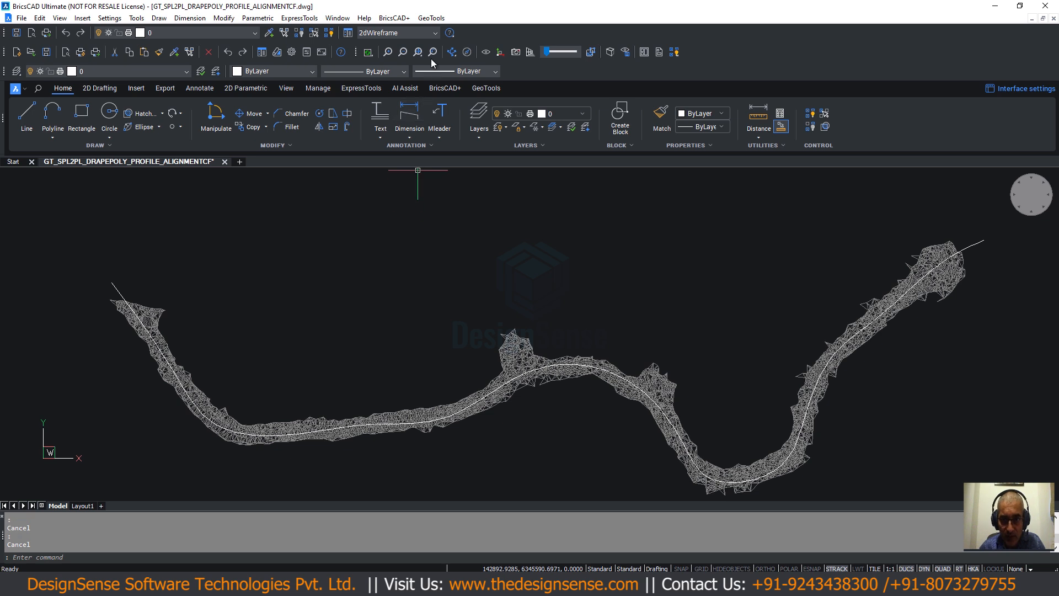
Convert the centreline spline to a polyline interpolated at an inter-vertex distance of 4.00, on the source layer, deleting the original object.
left_click(430, 18)
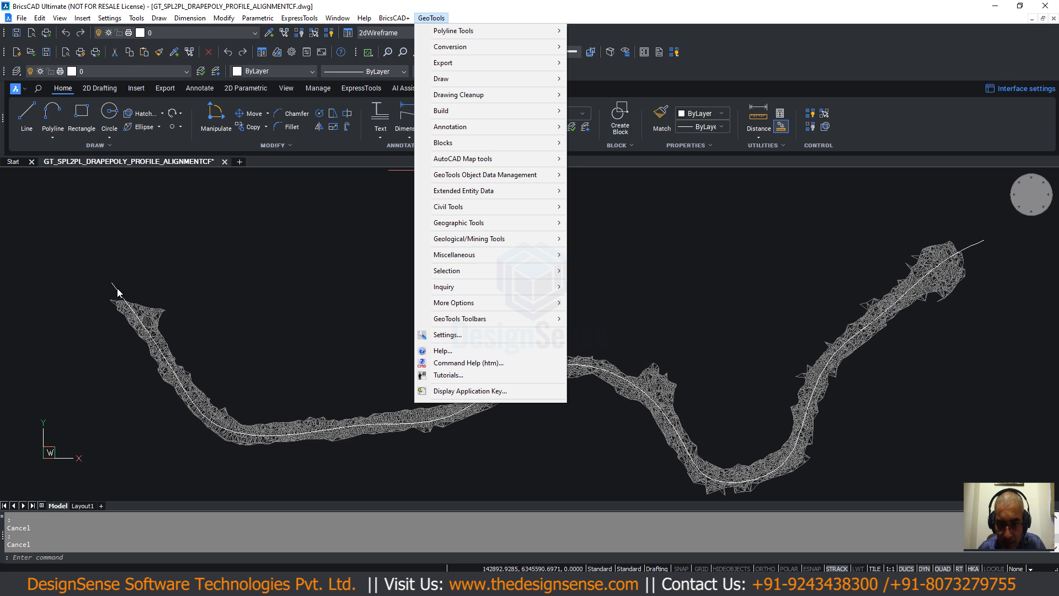
mouse_move(455, 48)
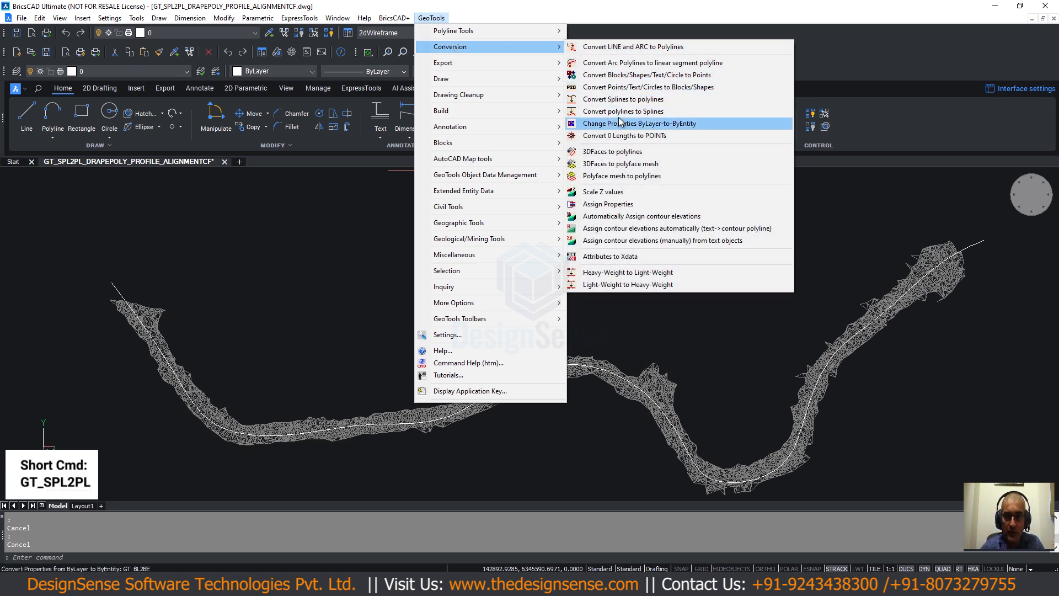
left_click(623, 100)
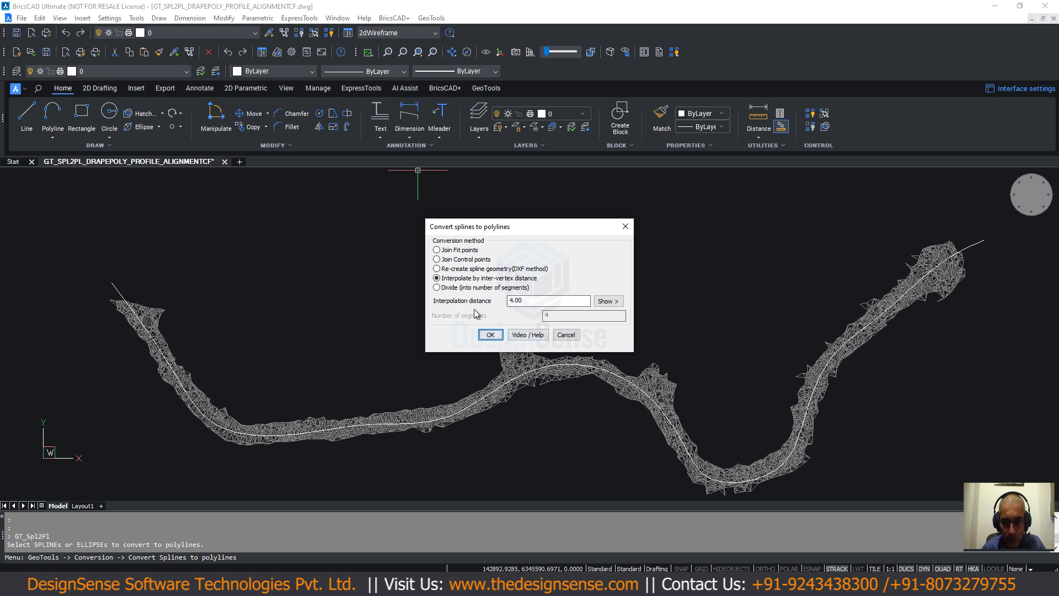
left_click(491, 335)
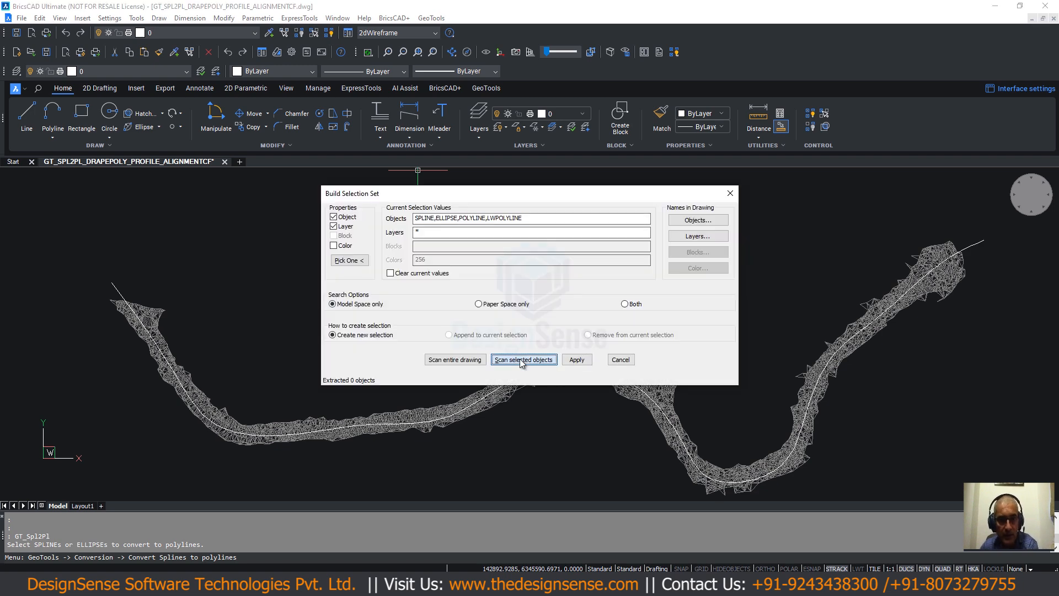
left_click(521, 359)
left_click(129, 286)
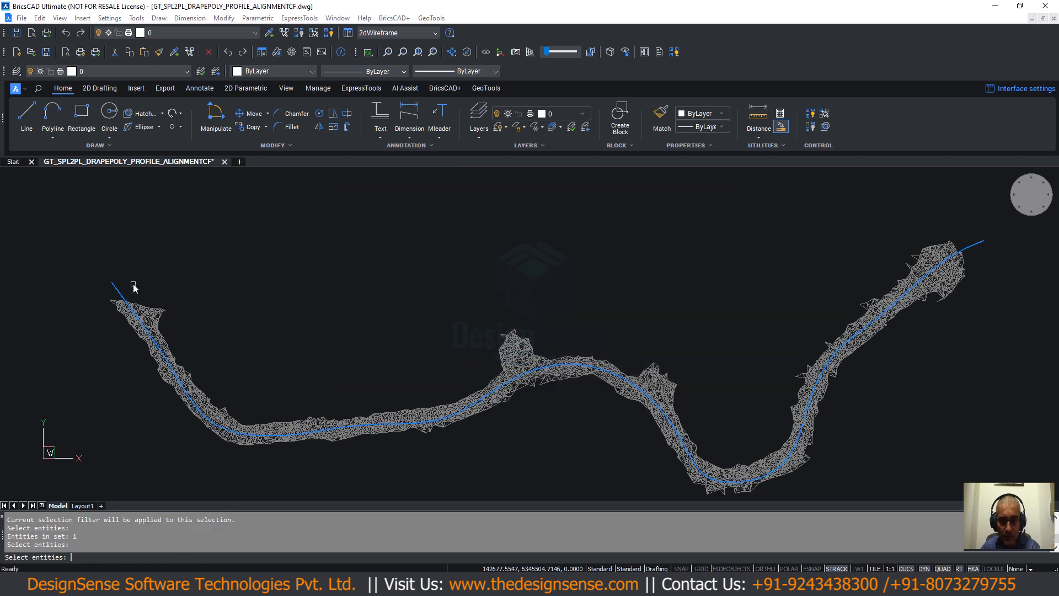
key("Return")
left_click(576, 360)
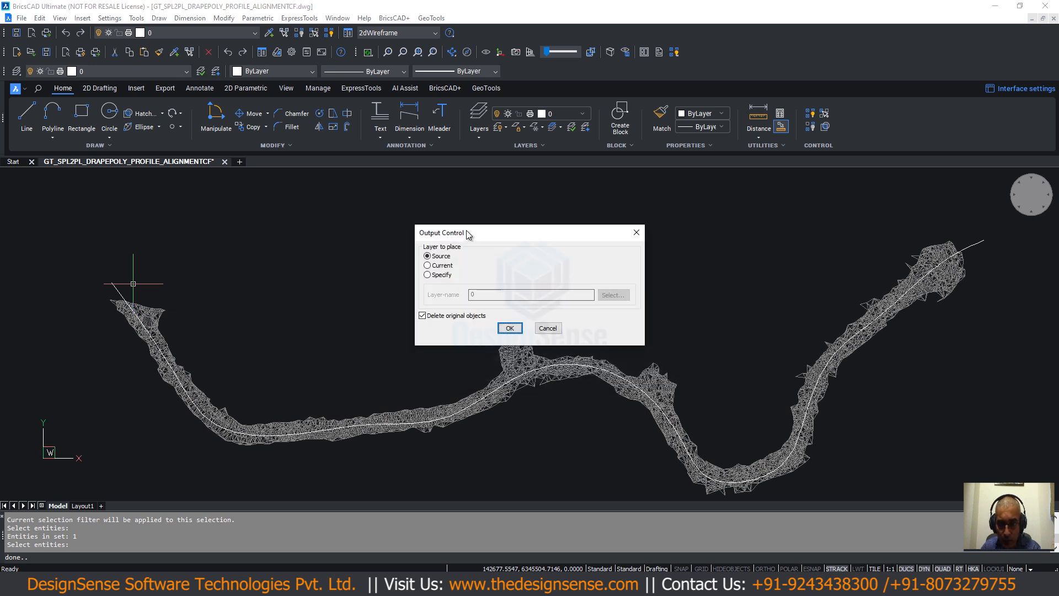
left_click_drag(466, 232, 452, 204)
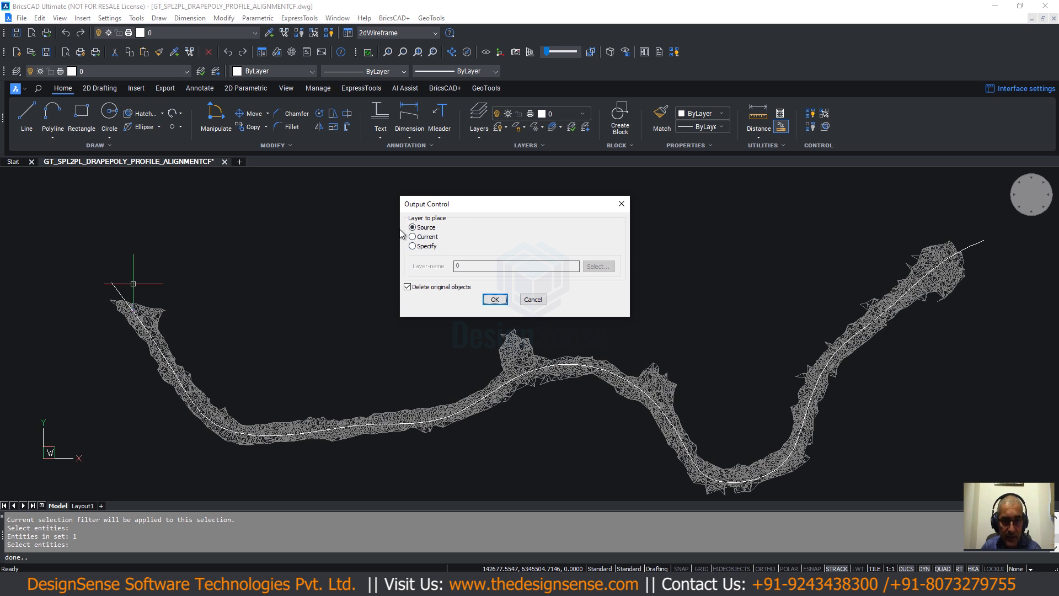
left_click(495, 300)
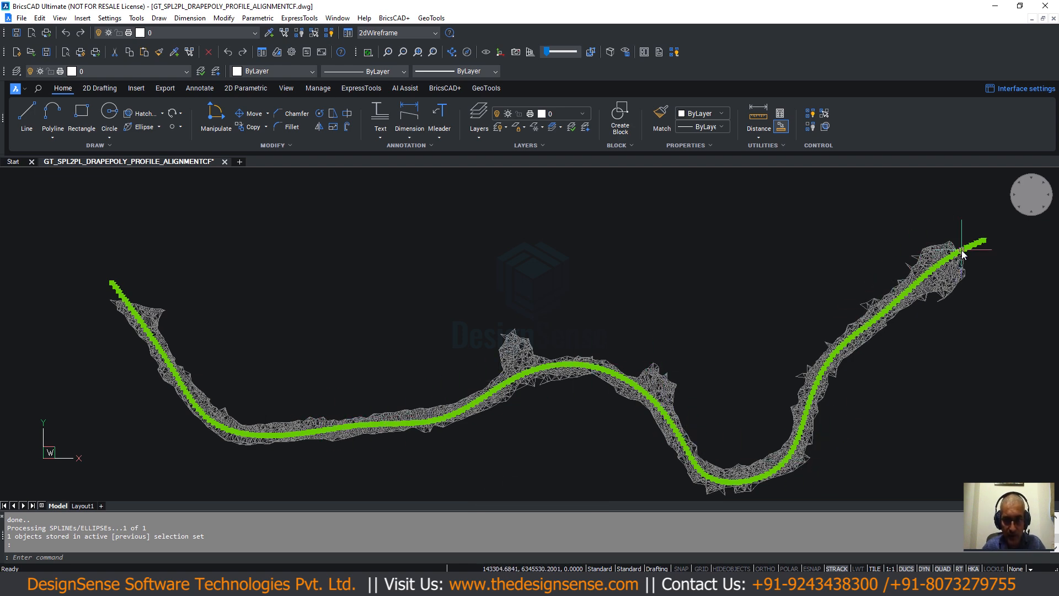
Inspect the vertex spacing of the converted polyline and compare its elevation with the surface in a tilted 3D view and plan view.
scroll(811, 397, "up", 5)
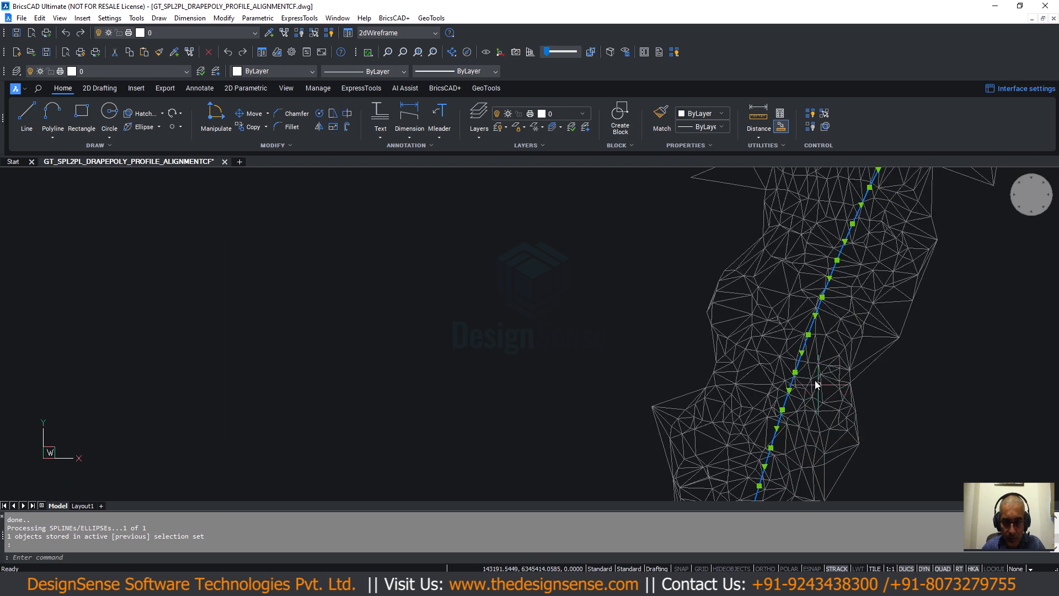
scroll(816, 380, "up", 5)
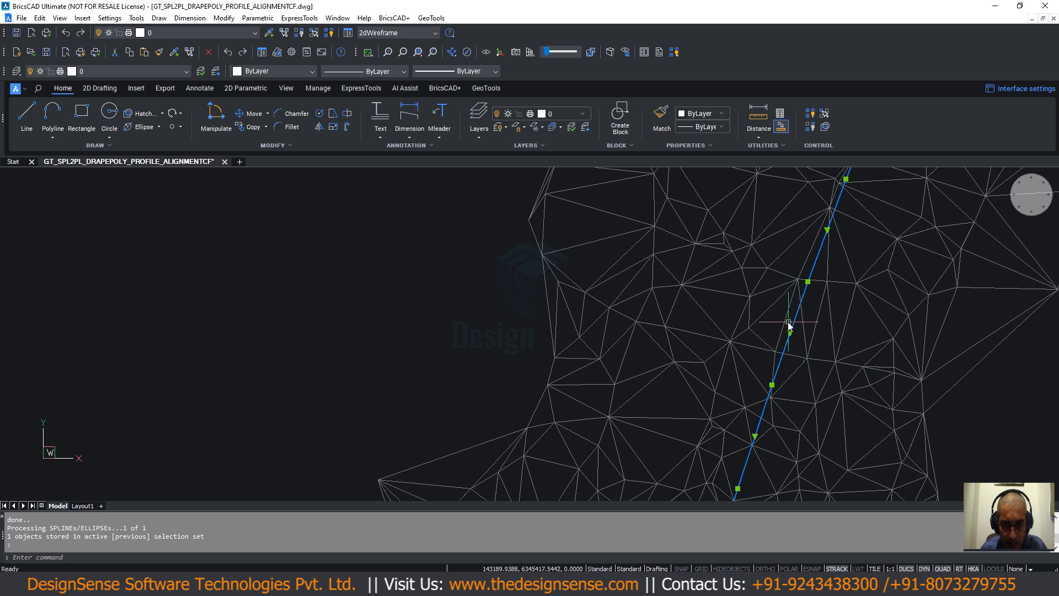
scroll(656, 321, "down", 10)
key("Escape")
key("Escape")
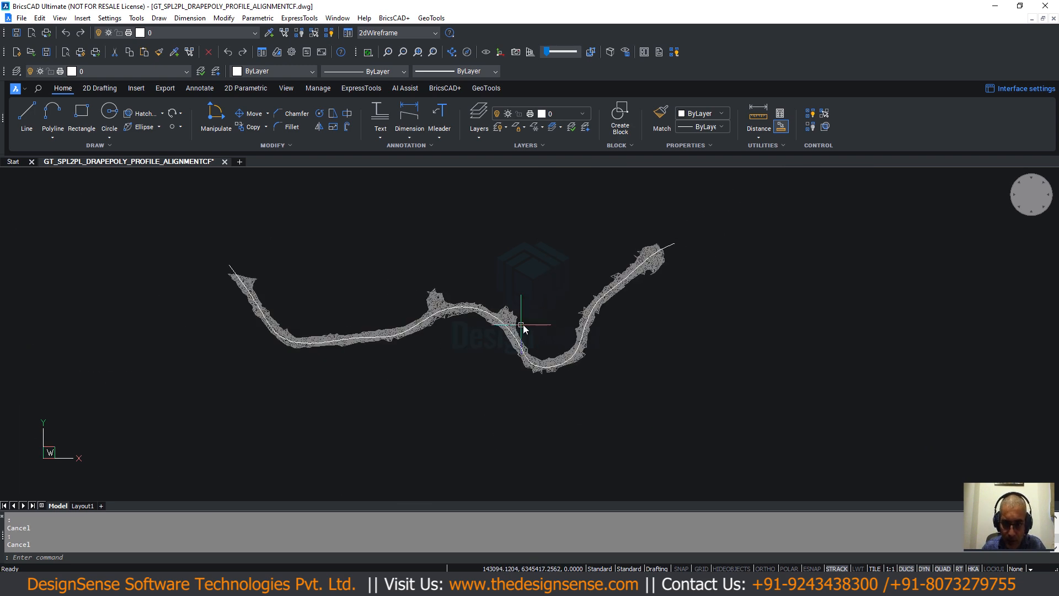
mouse_move(484, 406)
middle_mouse_down("shift")
mouse_move(475, 399)
mouse_move(482, 310)
mouse_move(472, 362)
mouse_move(490, 310)
mouse_move(488, 339)
middle_mouse_up("shift")
scroll(489, 328, "up", 6)
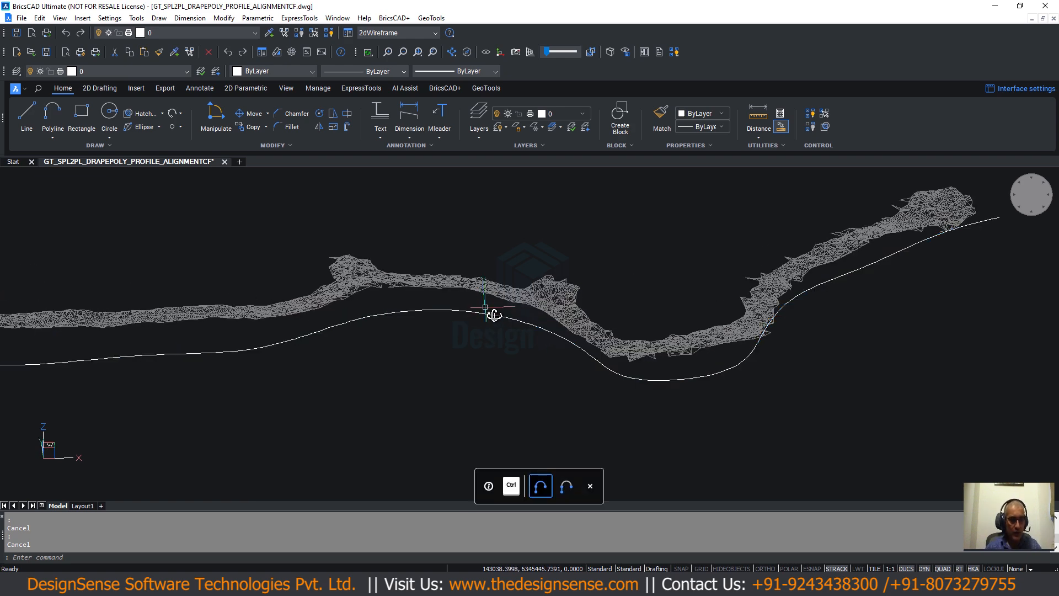
left_click(1020, 215)
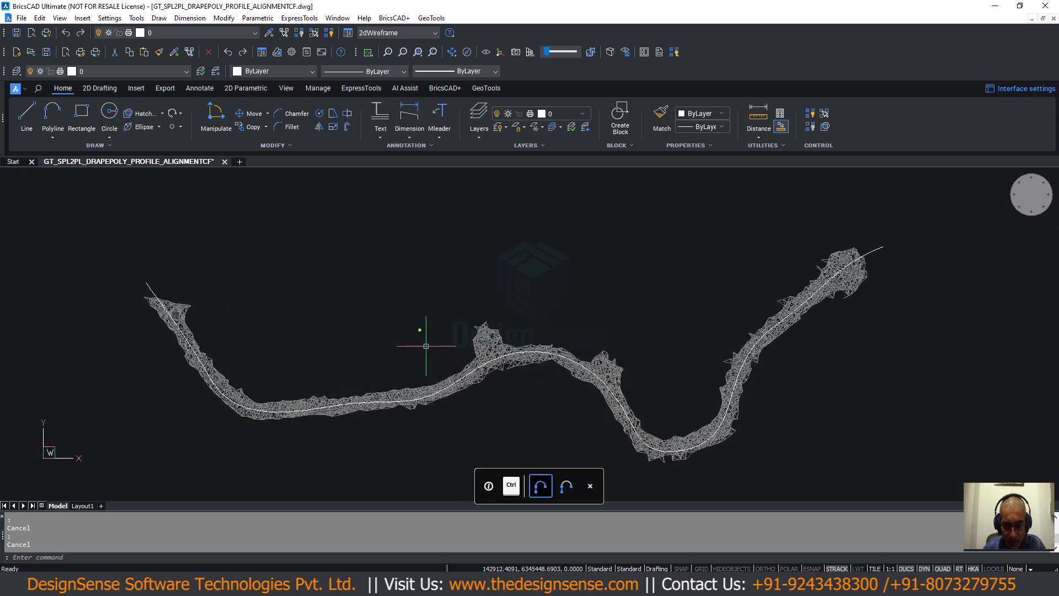
middle_click_drag(415, 319, 383, 260)
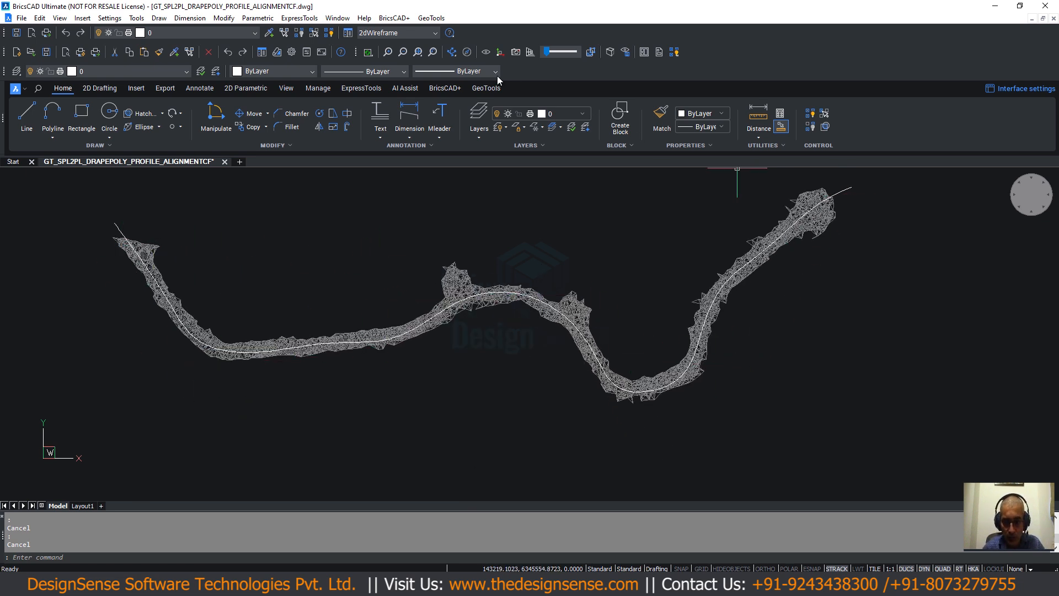
Drape the centreline polyline over the surface using crossing objects as target, interpolating zero elevations with bounds 0.0000 and 10000.0000.
left_click(430, 18)
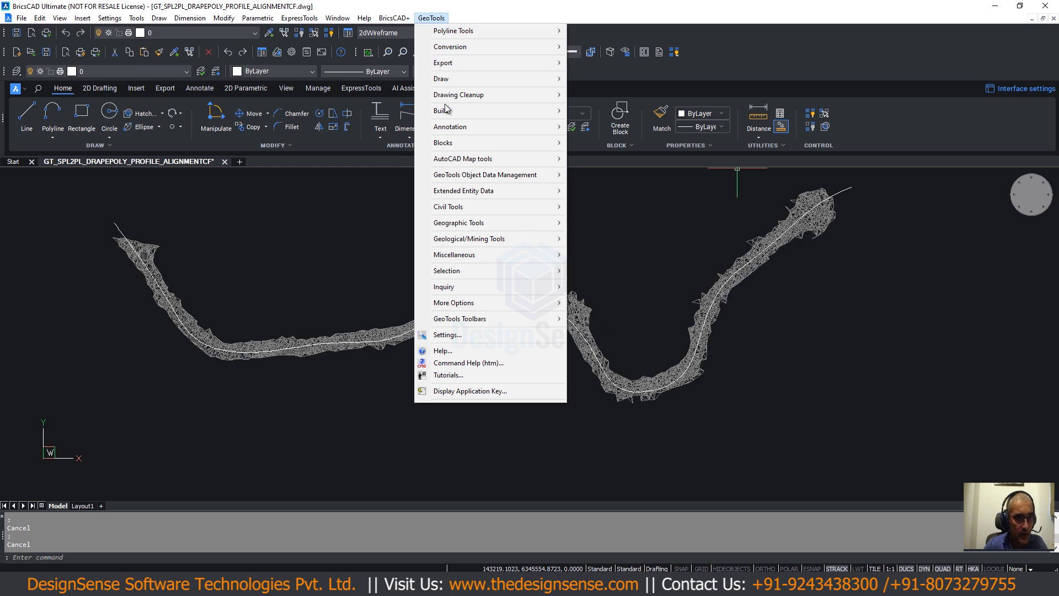
mouse_move(448, 112)
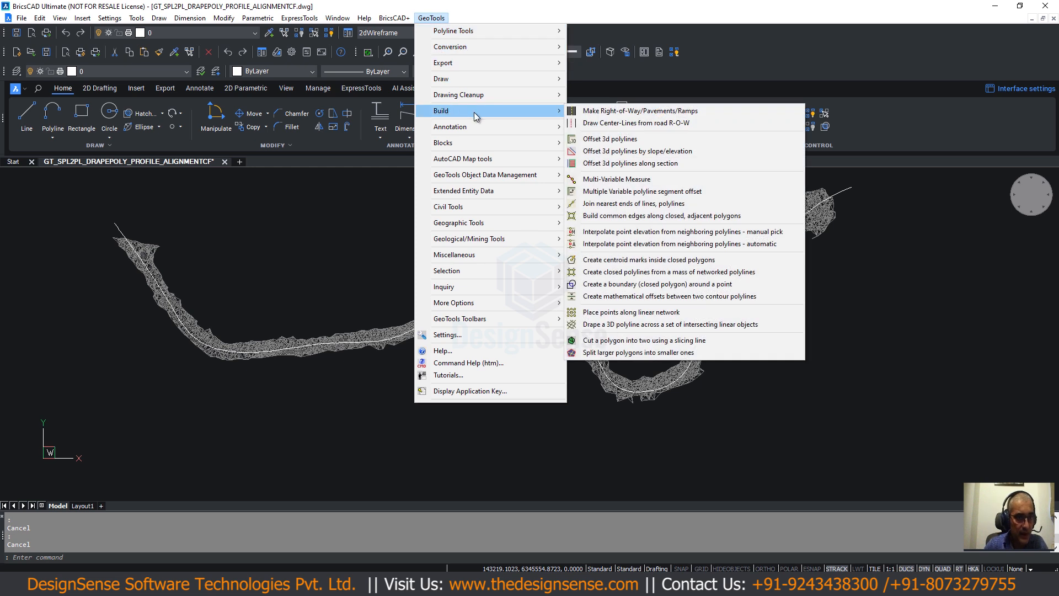
left_click(605, 326)
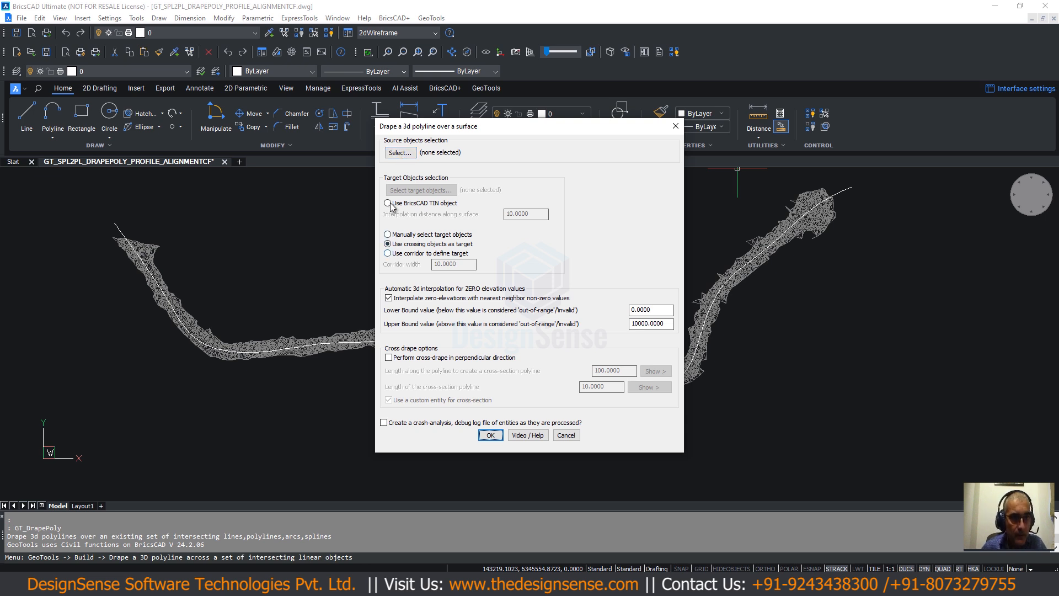
left_click(398, 154)
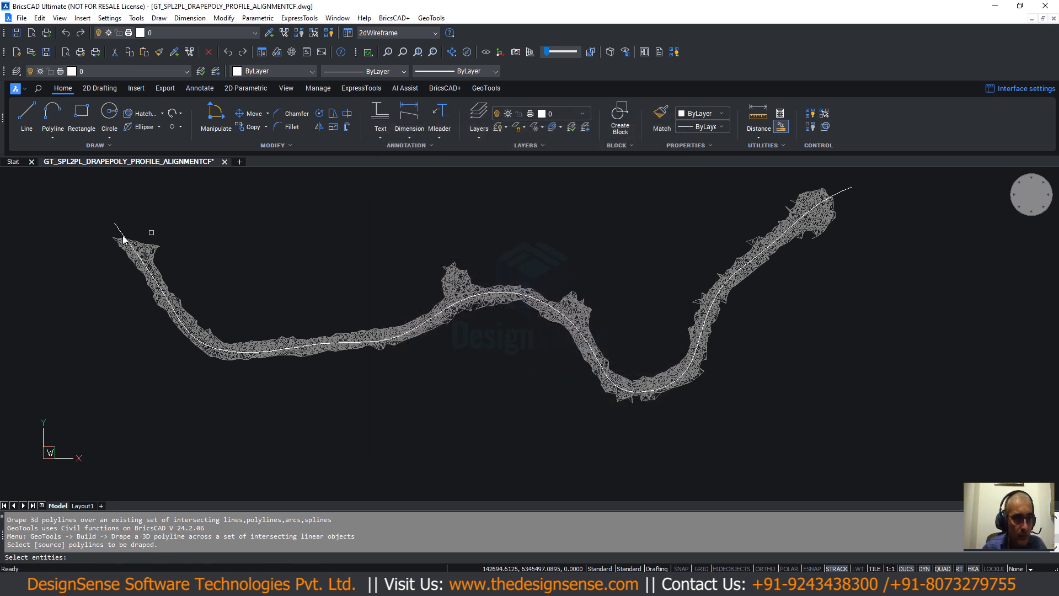
left_click(116, 229)
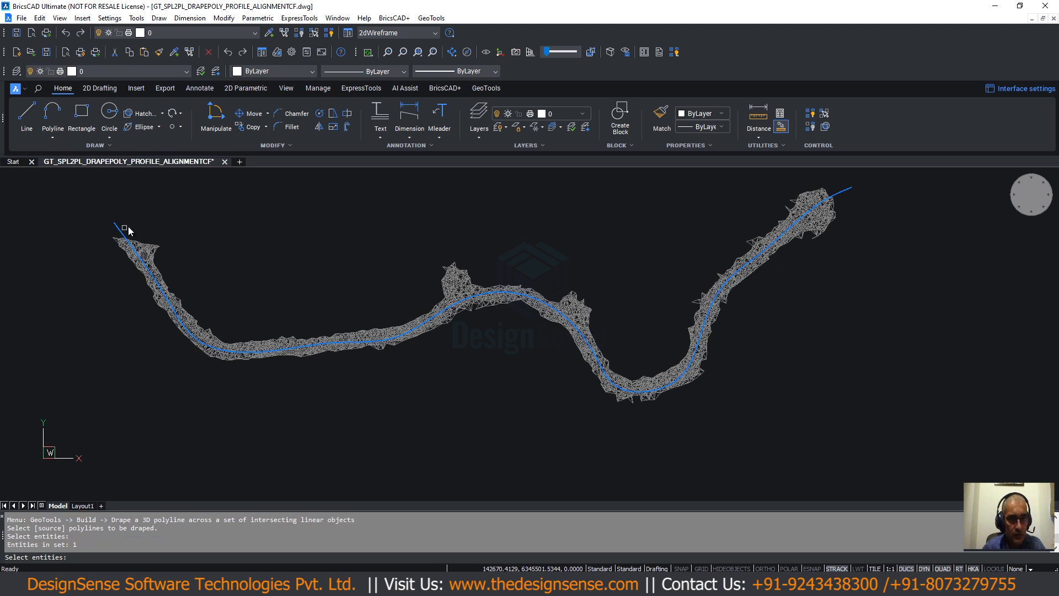
key("Return")
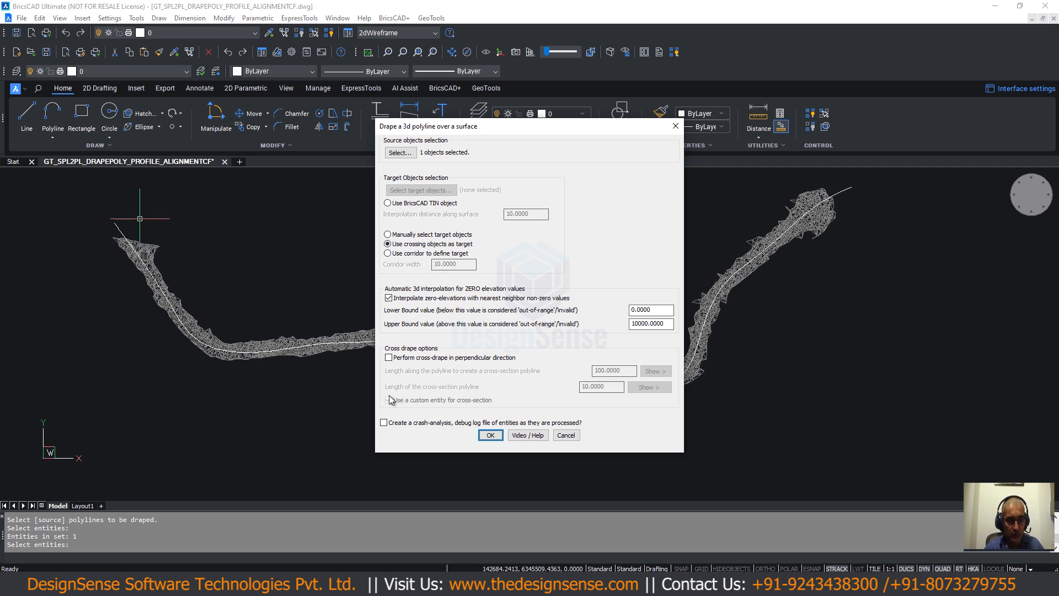
left_click(488, 435)
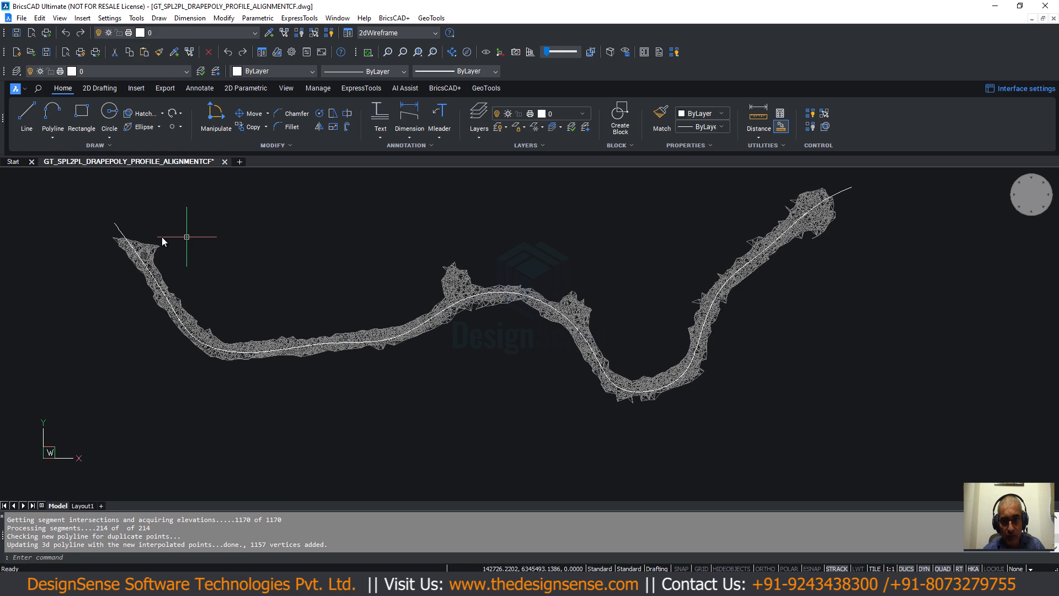
Check the draped polyline's added vertices at the triangle edges and its fit to the surface in a tilted 3D view.
left_click(122, 234)
scroll(204, 326, "up", 8)
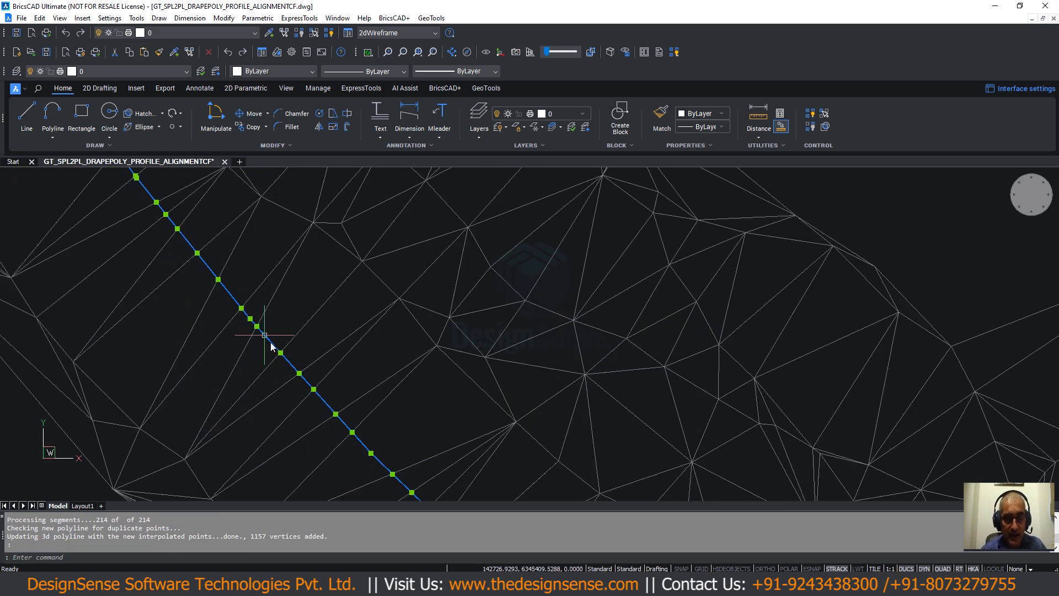
scroll(300, 385, "down", 5)
scroll(342, 388, "down", 6)
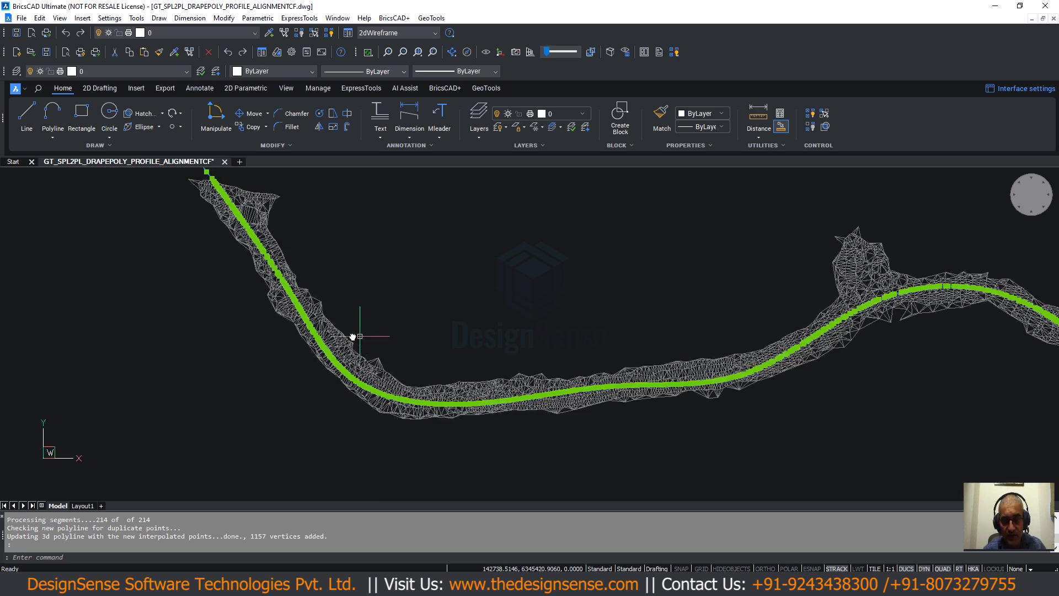
middle_click_drag(407, 398, 358, 342, "shift")
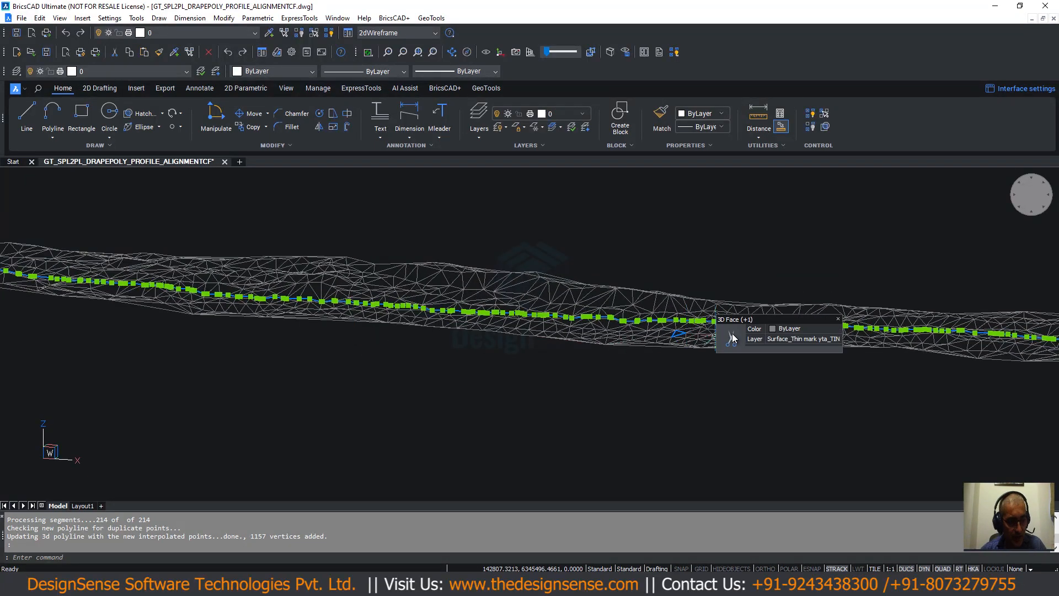
left_click(1030, 194)
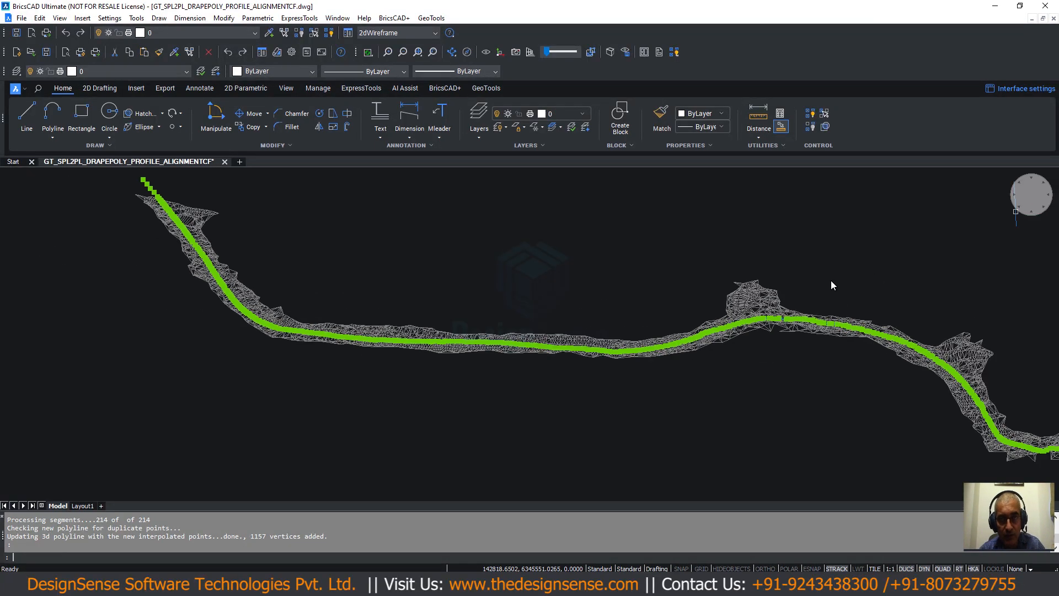
key("Escape")
key("Escape")
scroll(384, 298, "down", 4)
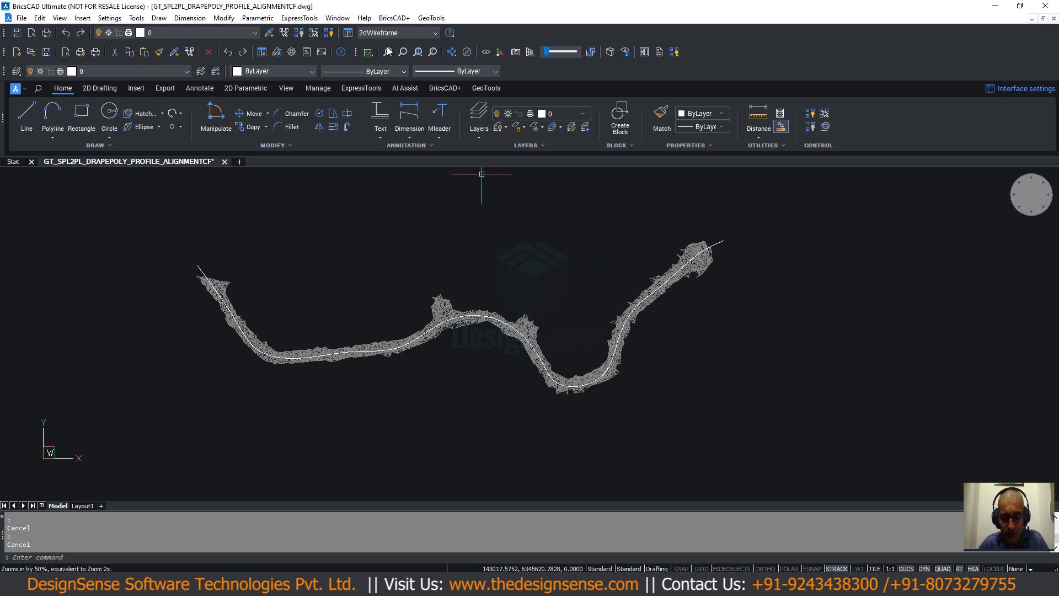
Start drawing a cross-sectional profile from the draped centreline 3D polyline, opening its profile parameters.
left_click(430, 20)
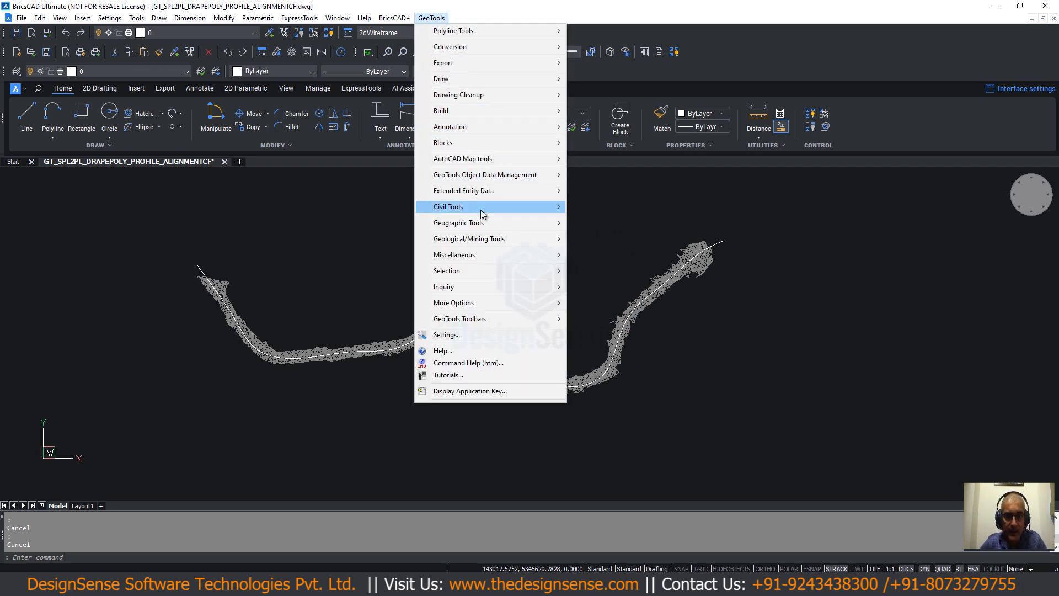
mouse_move(481, 214)
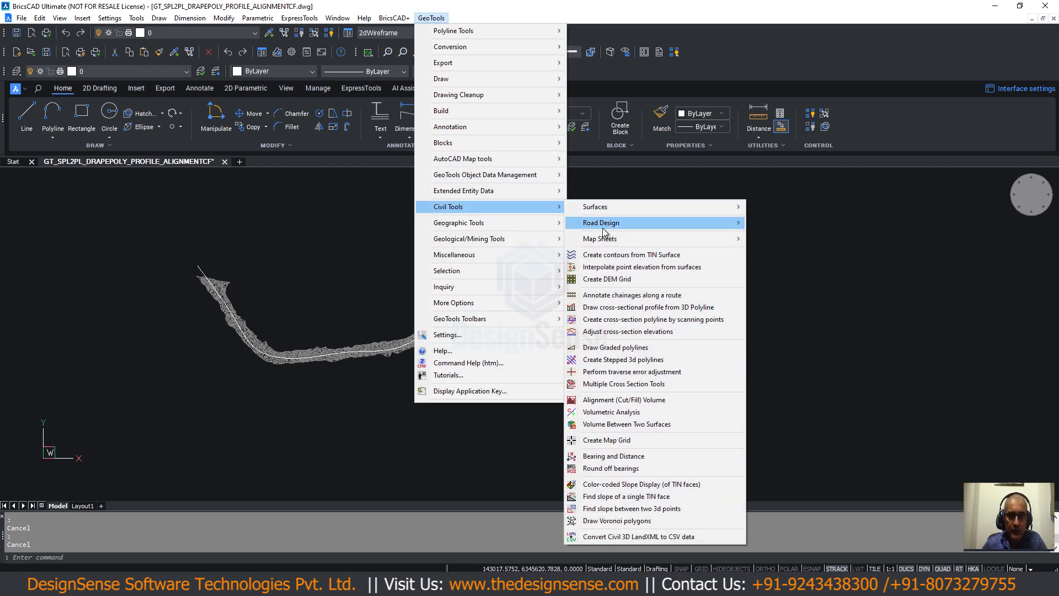
left_click(611, 312)
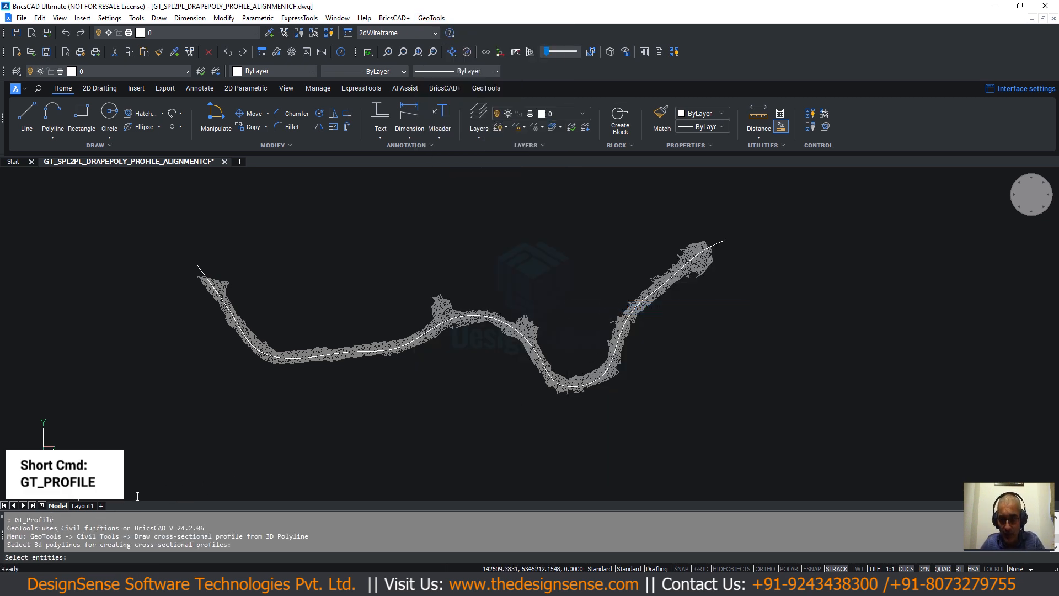
left_click(200, 267)
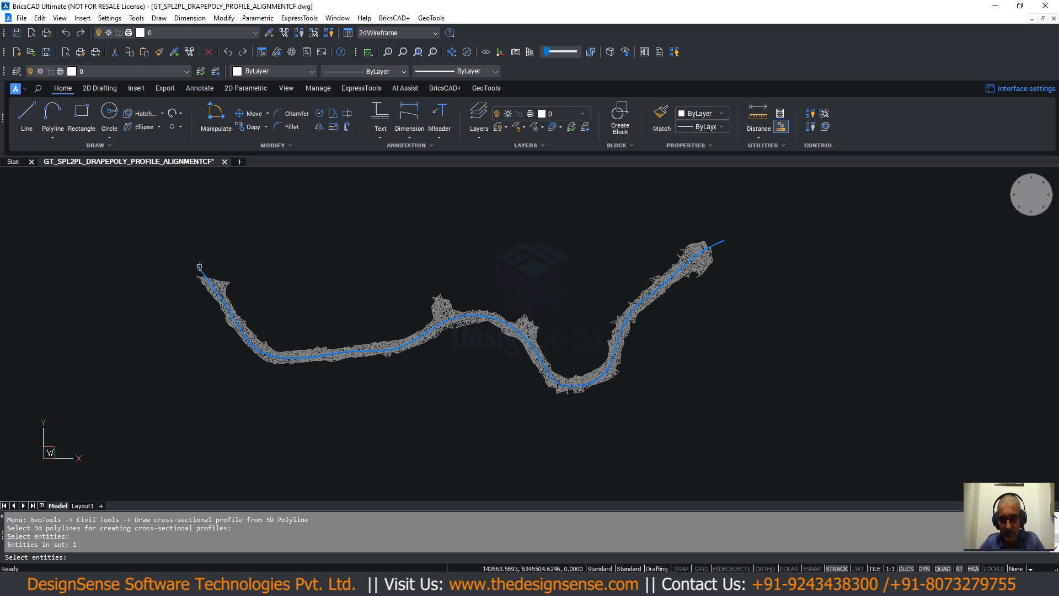
key("Return")
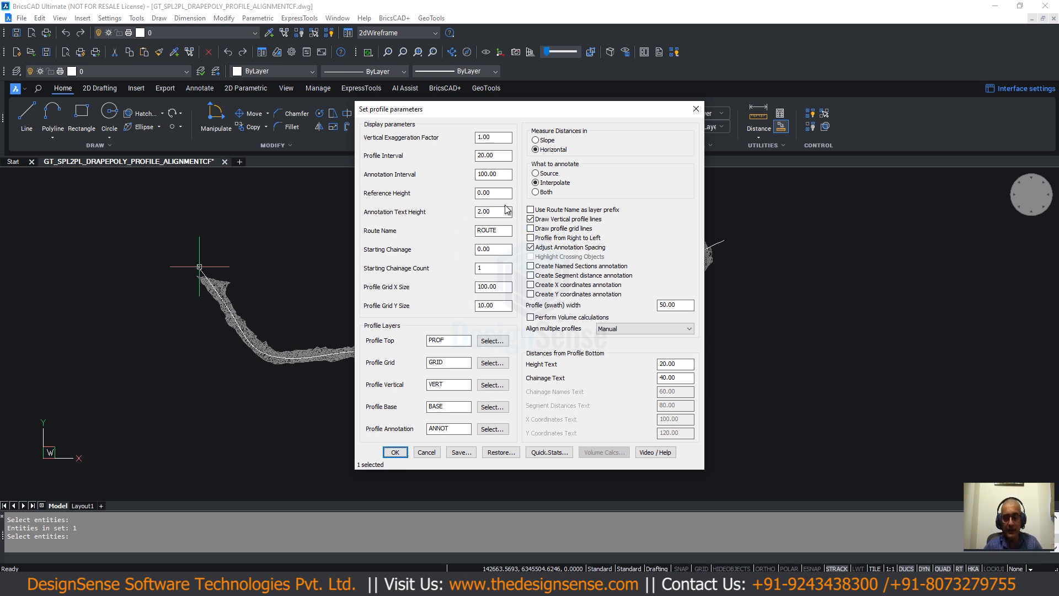
left_click_drag(531, 115, 515, 118)
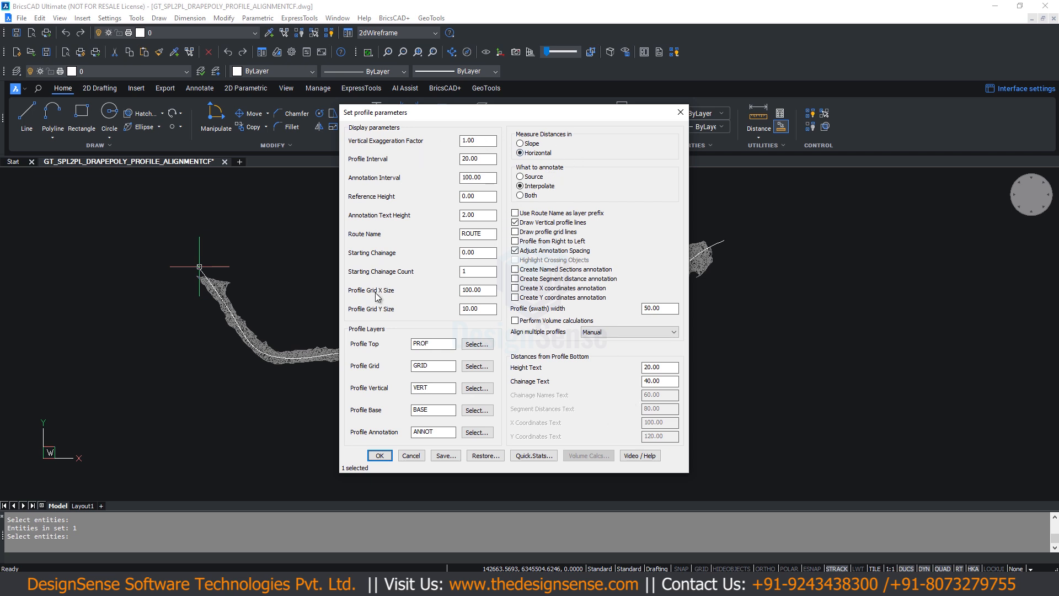
Review the quick statistics of the selected polyline for its minimum and maximum Z coordinates.
left_click(520, 459)
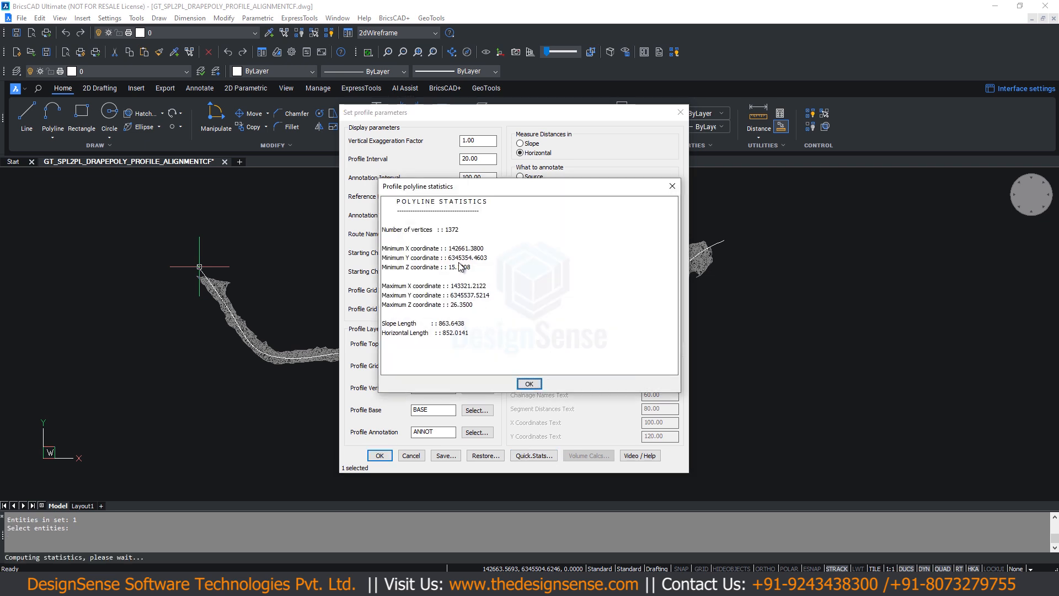
left_click(401, 269)
left_click(408, 305)
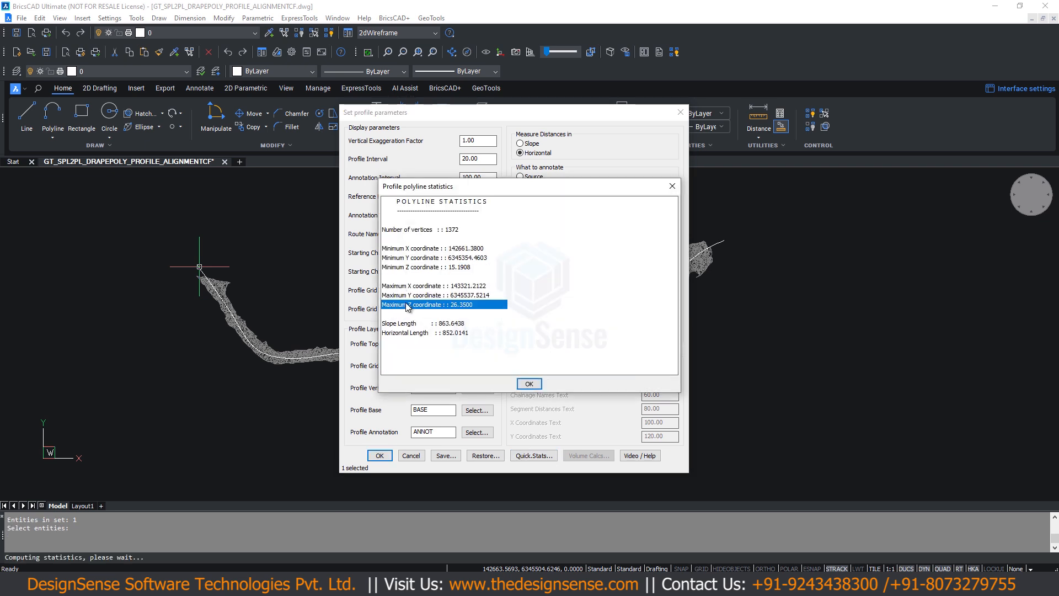
left_click(417, 270)
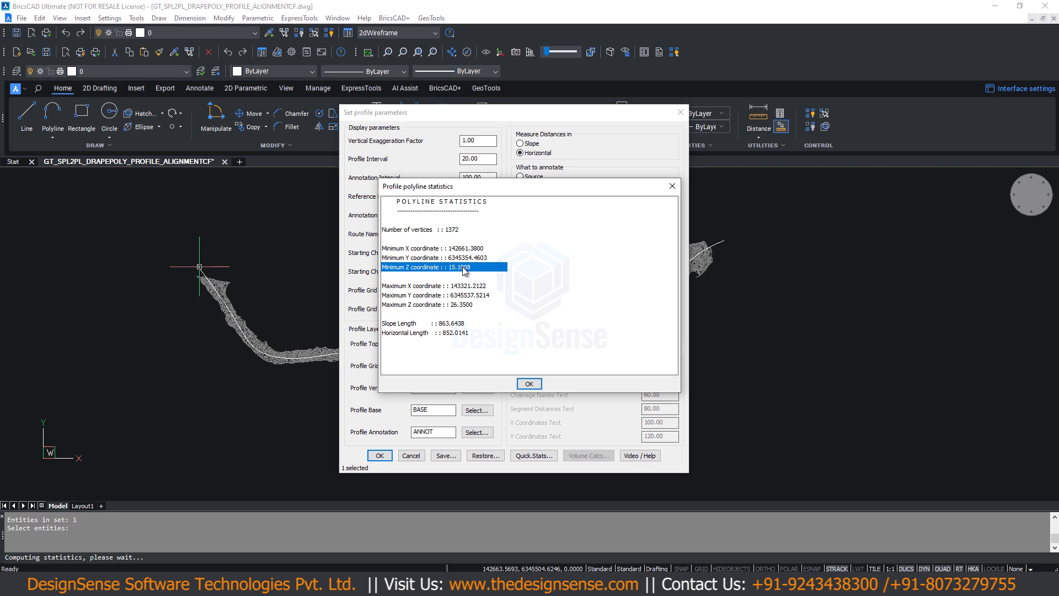
left_click(529, 384)
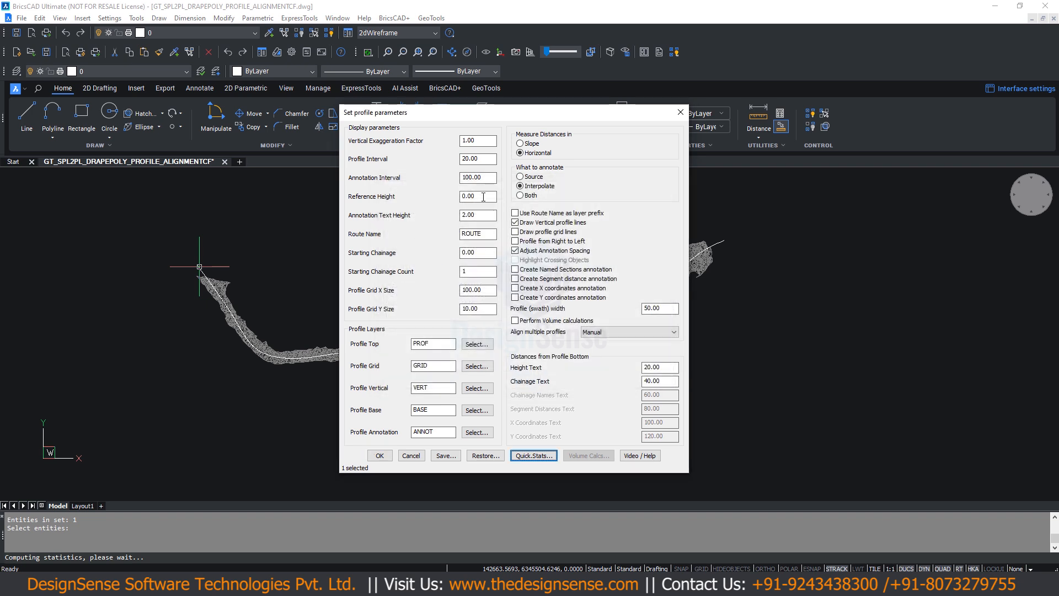
Set the profile's reference height to 15.00, annotate source points, and set the annotation text height to 0.60.
left_click_drag(483, 196, 387, 199)
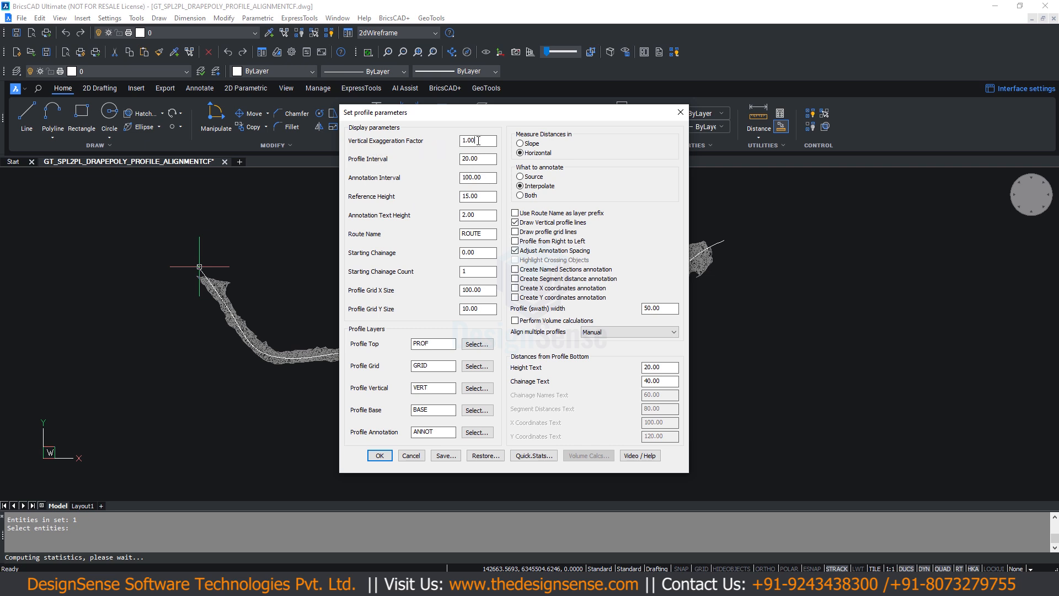
left_click(521, 177)
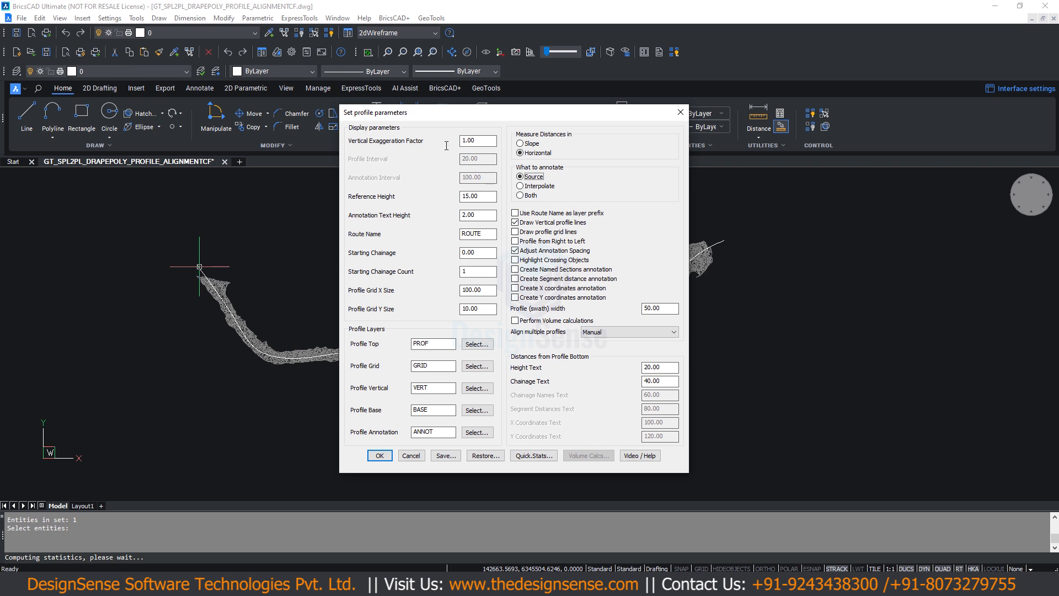
double_click(478, 141)
double_click(484, 216)
type("0.6")
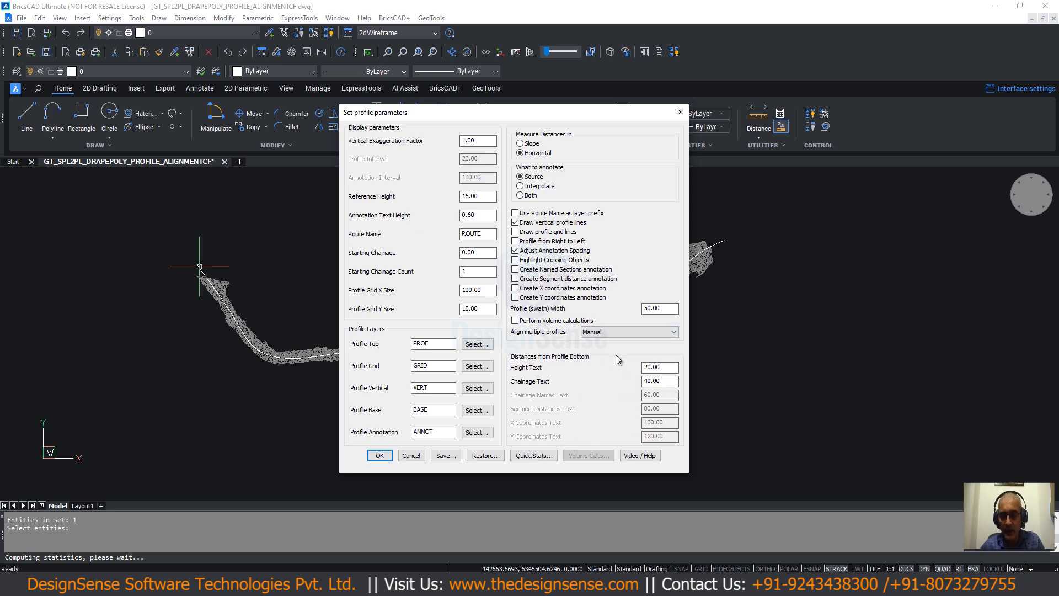
Generate the profile with these parameters and place it in the empty area to the right of the surface.
left_click(380, 455)
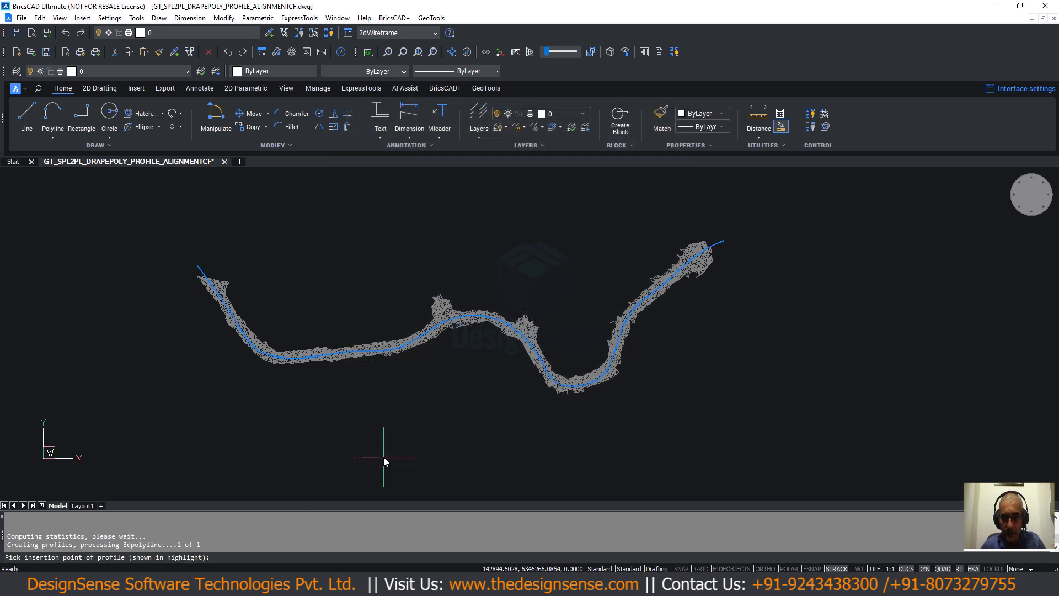
scroll(846, 246, "down", 4)
middle_click_drag(848, 244, 634, 260)
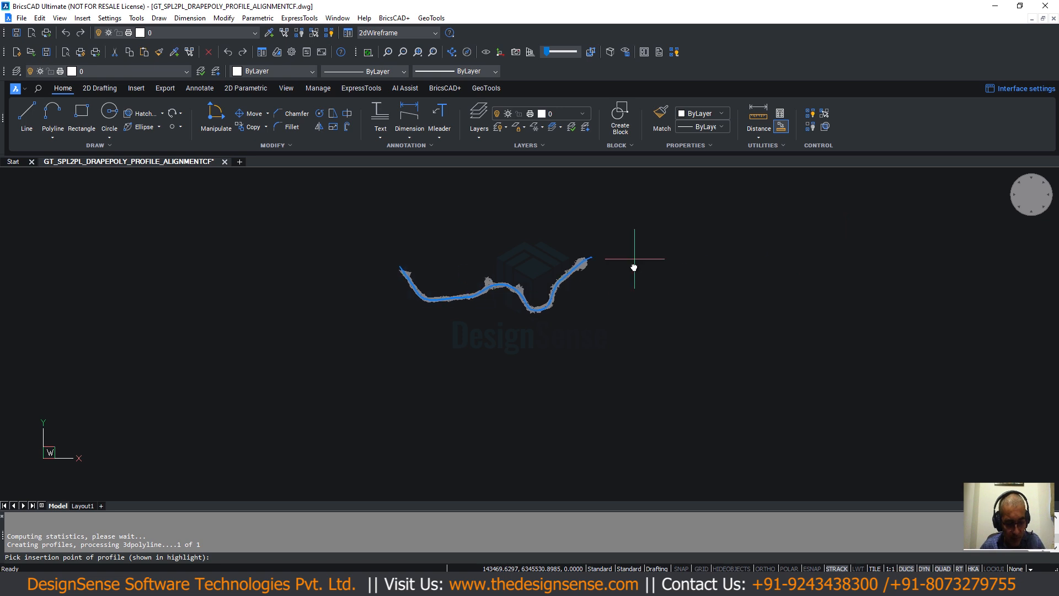
left_click(655, 211)
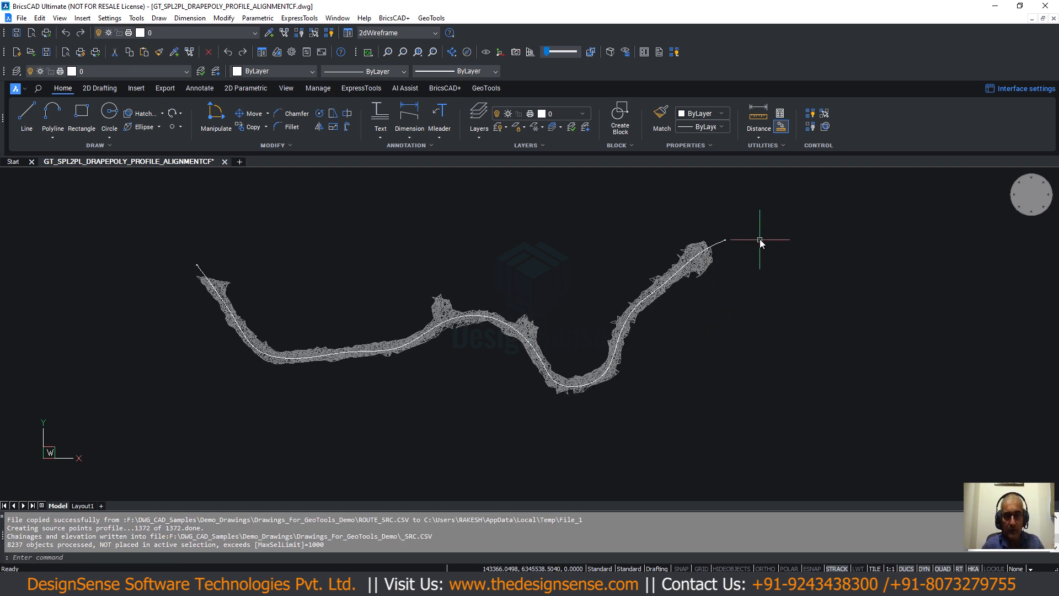
Examine the beginning of the generated profile, including its elevation axis, datum, vertical lines and the vertices of the profile line.
scroll(742, 259, "down", 5)
middle_click_drag(742, 259, 579, 314)
scroll(640, 277, "up", 5)
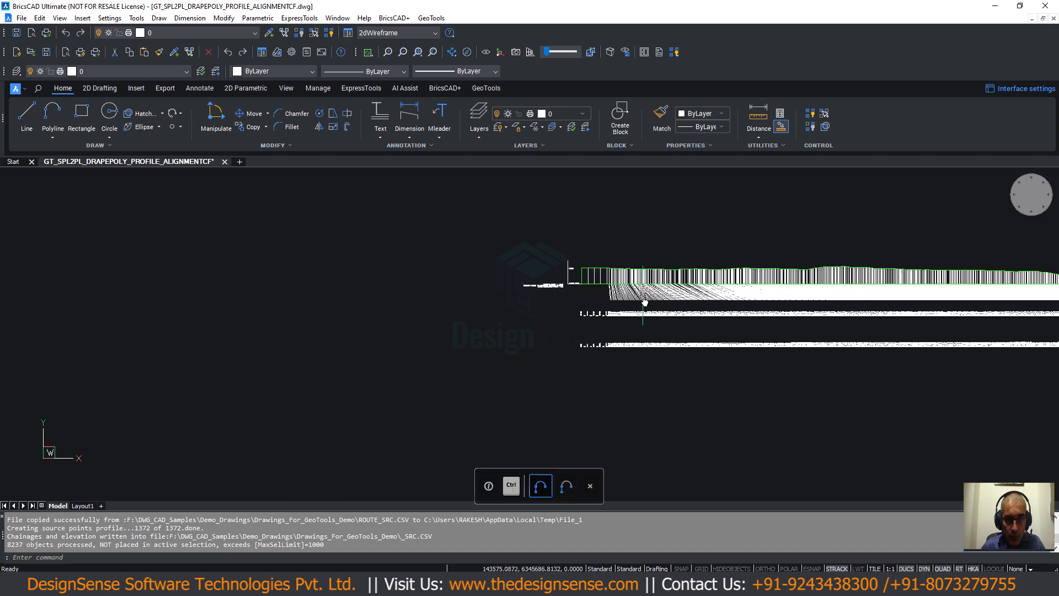
scroll(473, 246, "up", 2)
scroll(465, 298, "up", 2)
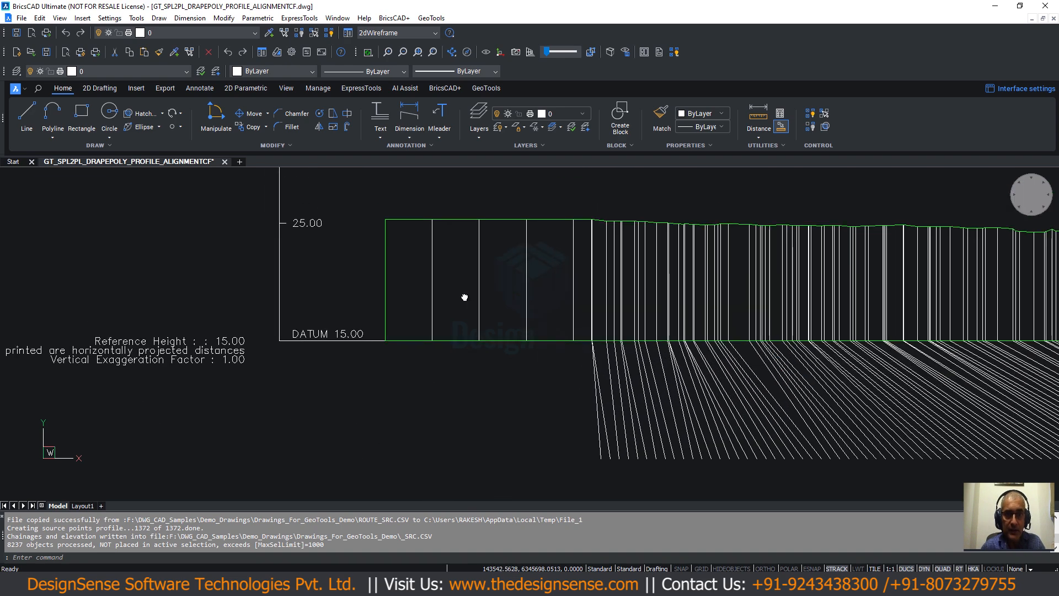
left_click(385, 249)
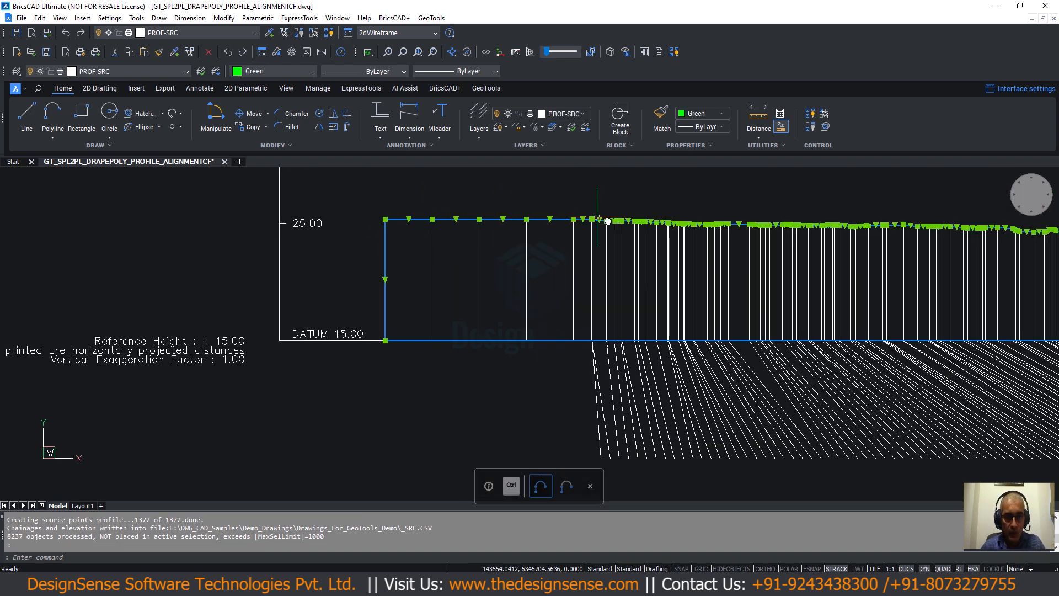
Examine the height and chainage annotation rows below the profile and the reference height note beside the datum.
middle_click_drag(634, 248, 563, 204)
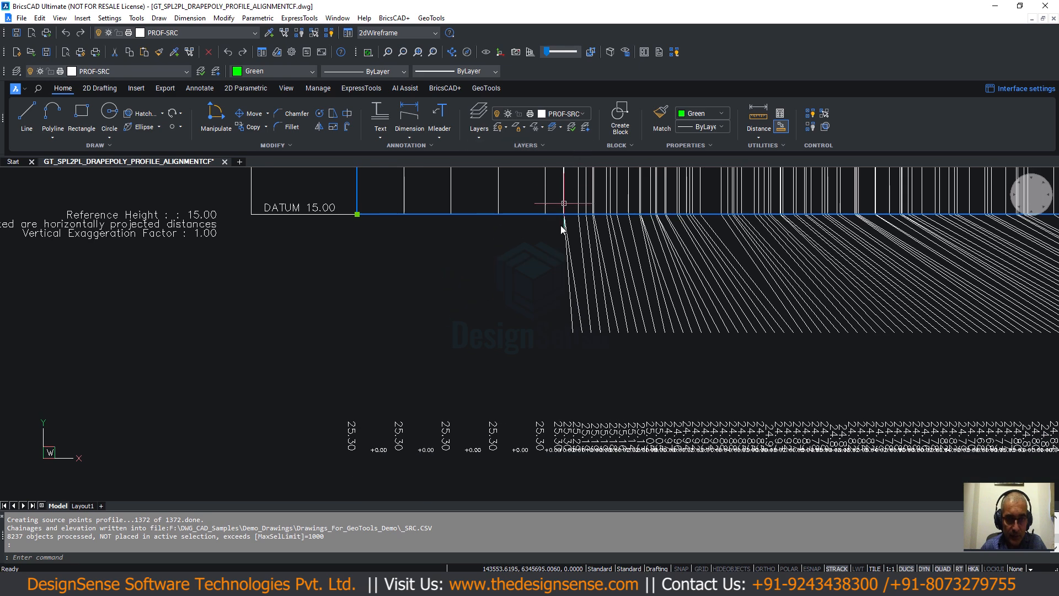
scroll(559, 315, "down", 2)
scroll(486, 370, "up", 3)
middle_click_drag(485, 350, 471, 246)
scroll(467, 275, "up", 1)
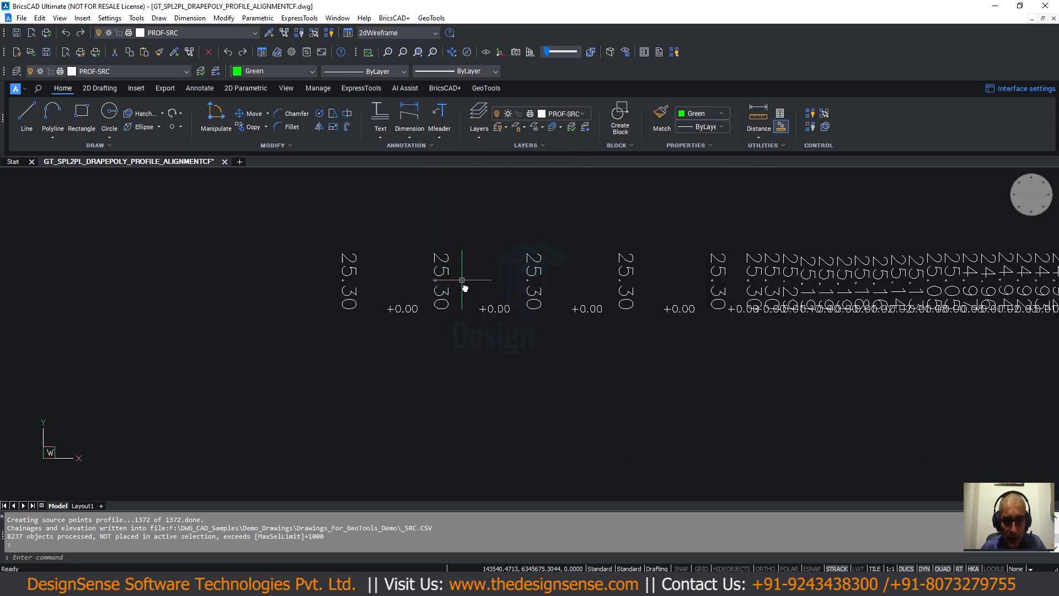
scroll(463, 315, "down", 2)
mouse_move(485, 323)
middle_mouse_down()
mouse_move(501, 331)
mouse_move(484, 221)
middle_mouse_up()
scroll(474, 399, "down", 1)
scroll(484, 388, "down", 2)
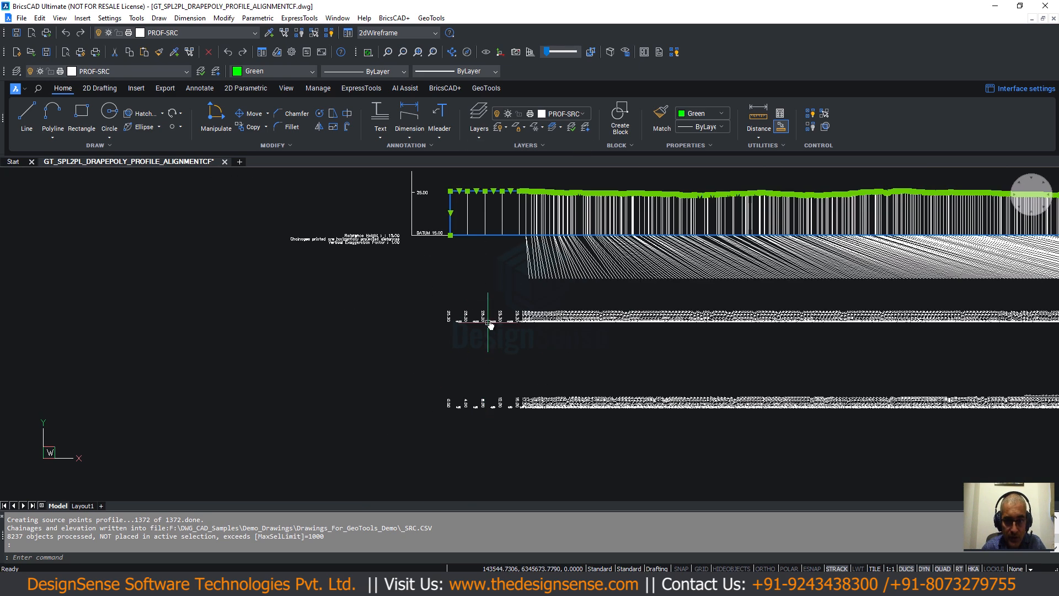
middle_click_drag(489, 324, 479, 430)
scroll(402, 344, "up", 3)
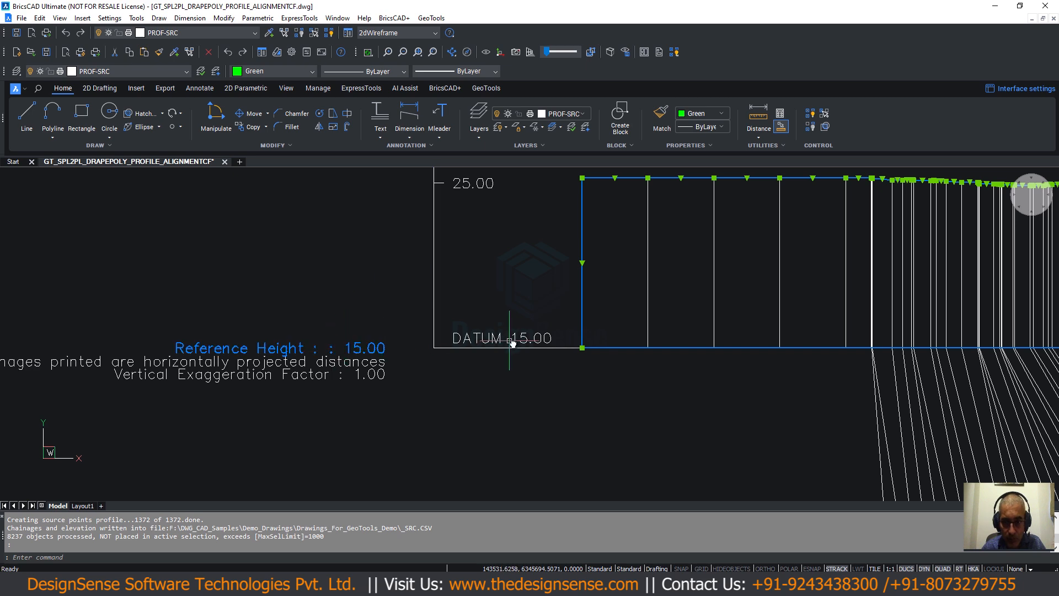
scroll(505, 346, "down", 5)
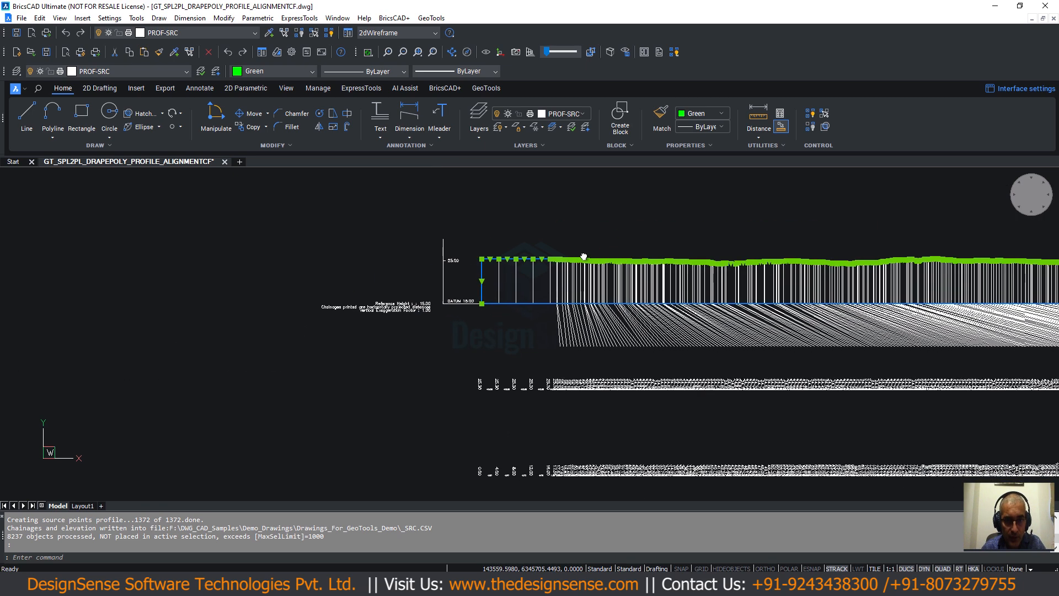
key("Escape")
key("Escape")
Inspect the ground profile along its full length to the far end, returning to its beginning.
scroll(475, 265, "down", 3)
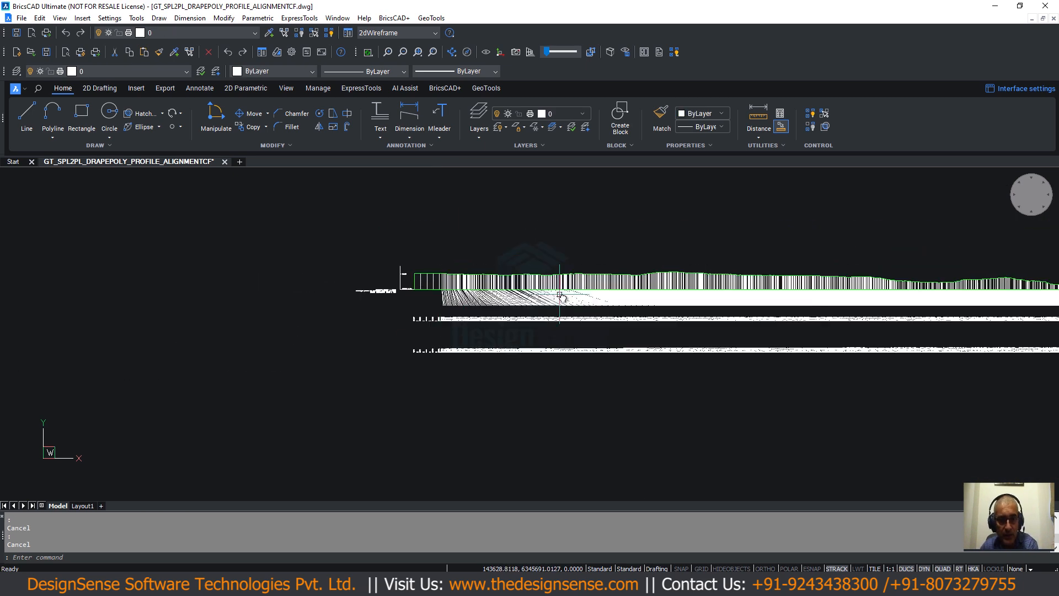
middle_click_drag(800, 254, 525, 256)
middle_click_drag(934, 281, 797, 277)
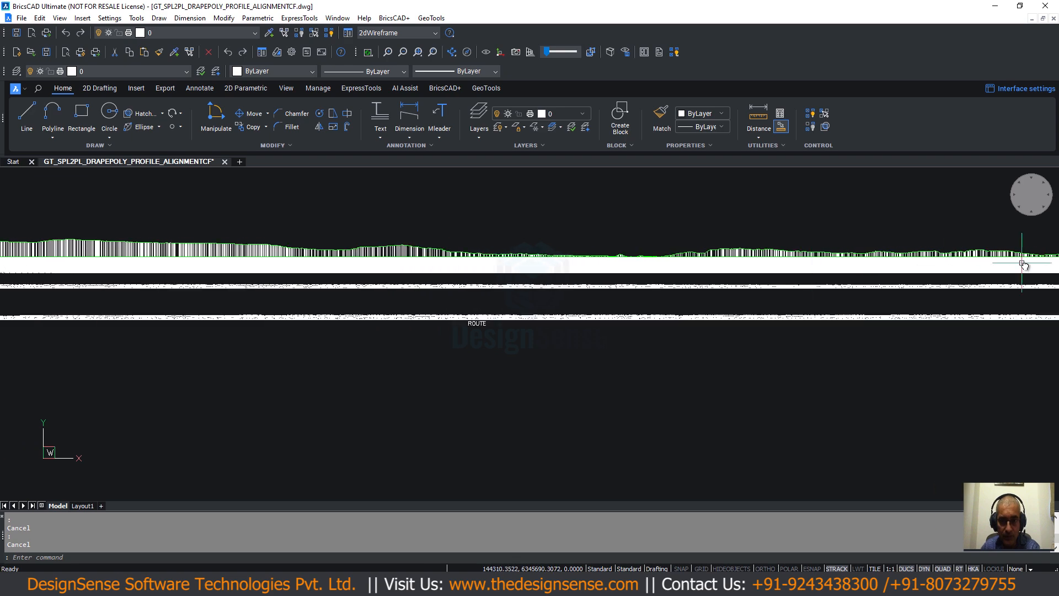
middle_click_drag(1021, 263, 815, 261)
scroll(874, 237, "up", 5)
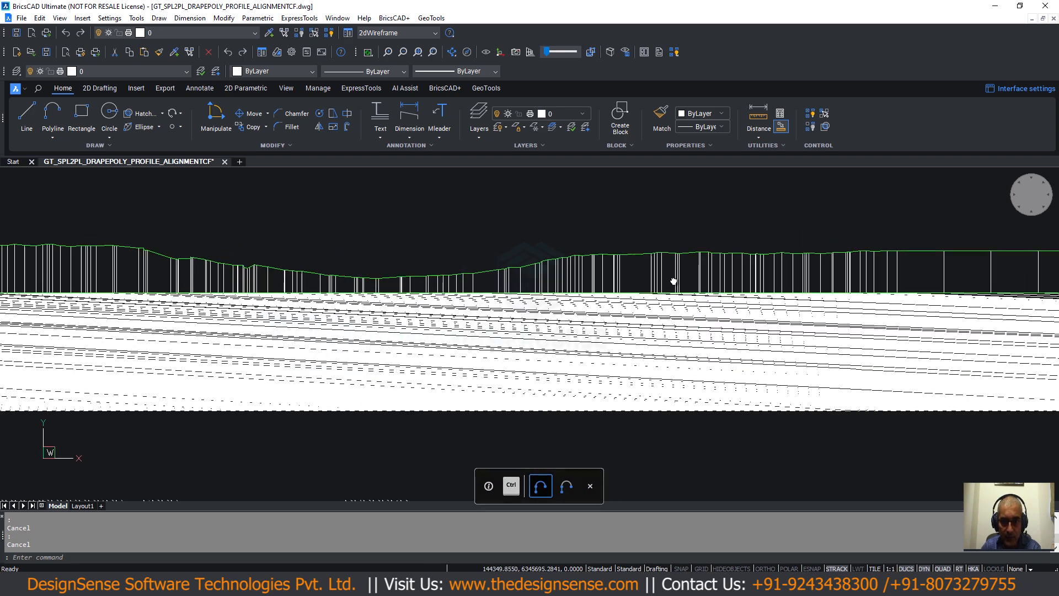
scroll(392, 256, "down", 6)
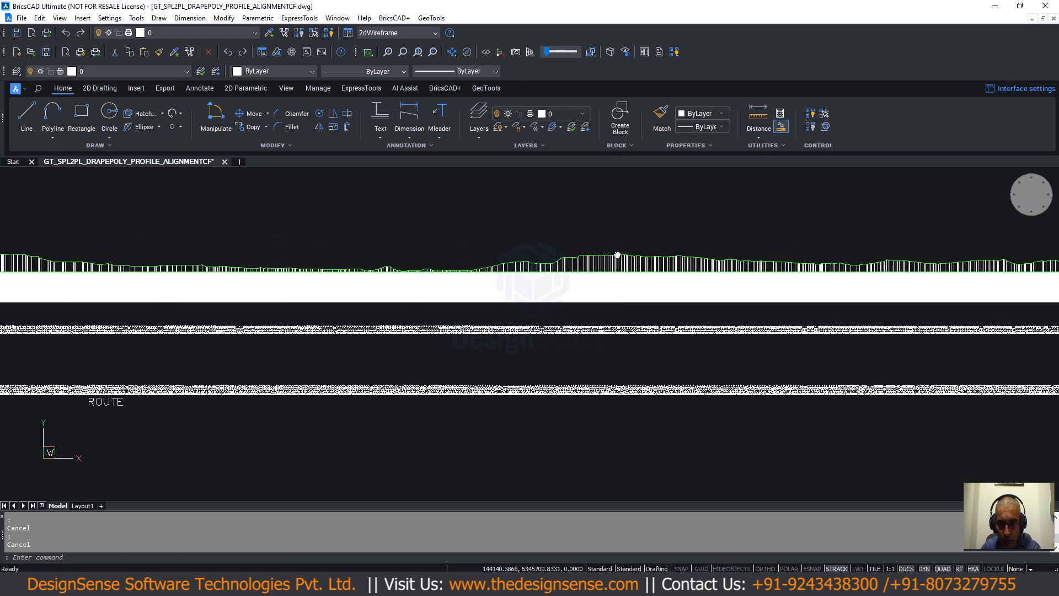
scroll(392, 257, "down", 5)
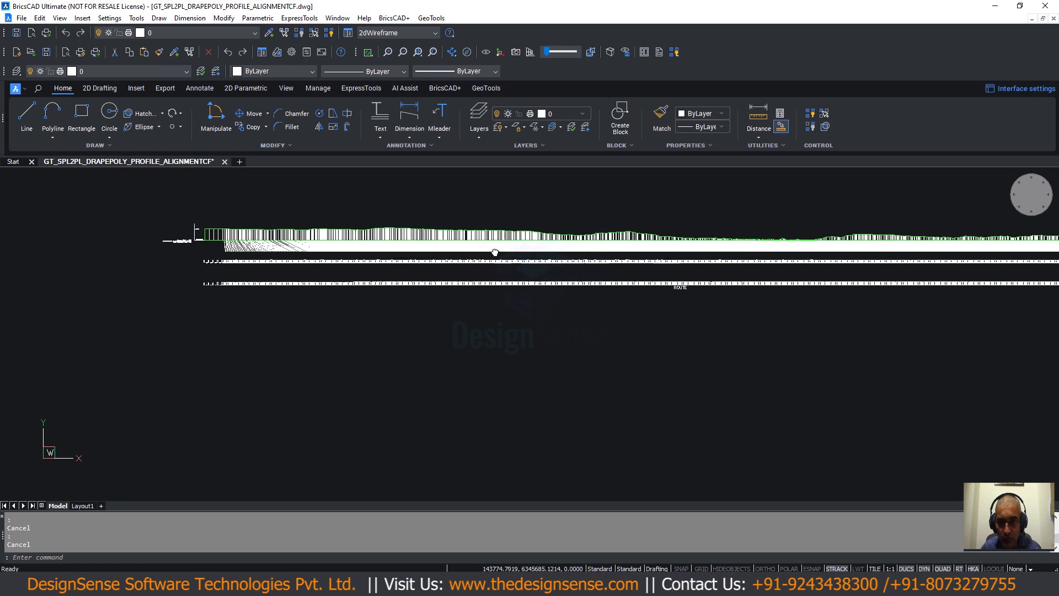
middle_click_drag(449, 230, 489, 225)
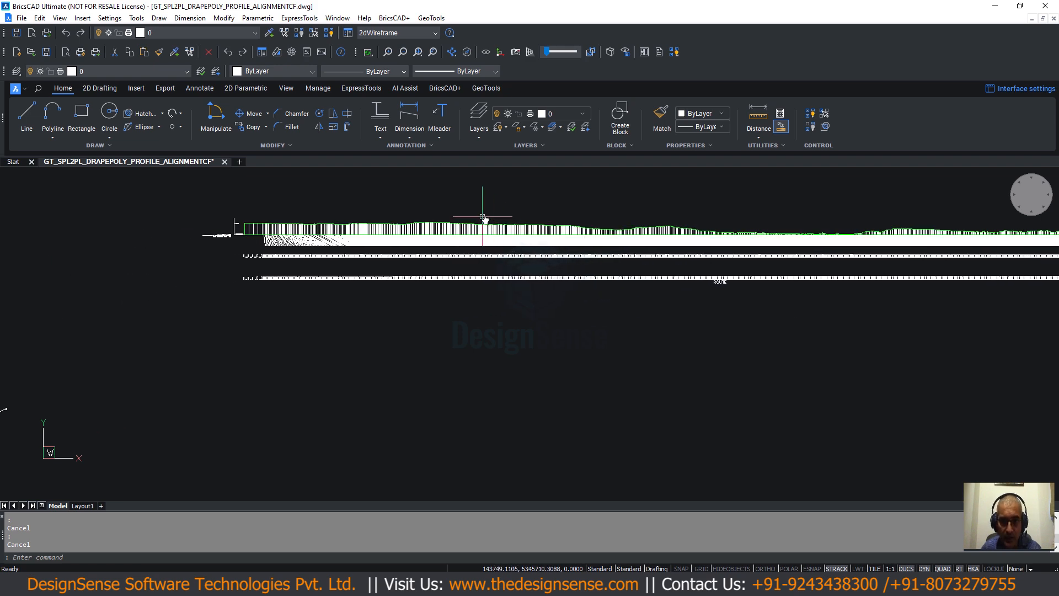
scroll(480, 217, "up", 4, "ctrl")
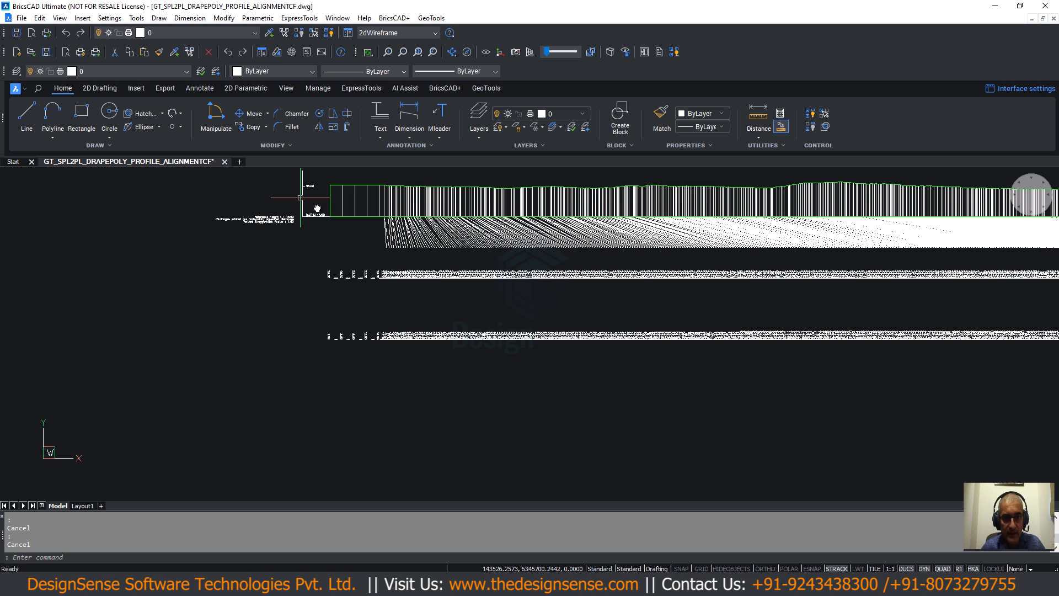
type("SPL")
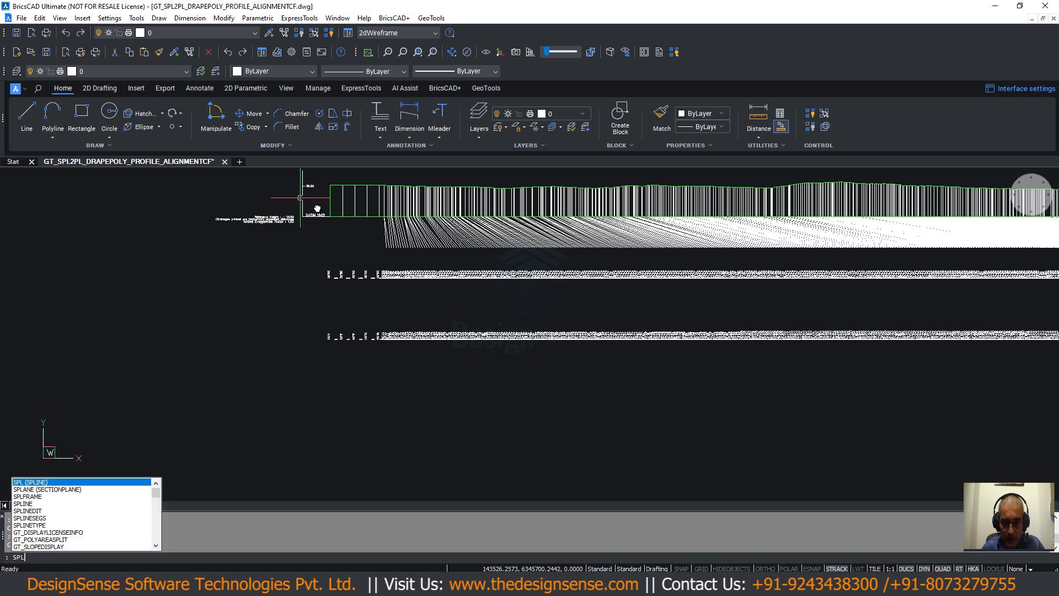
key("Return")
key("Escape")
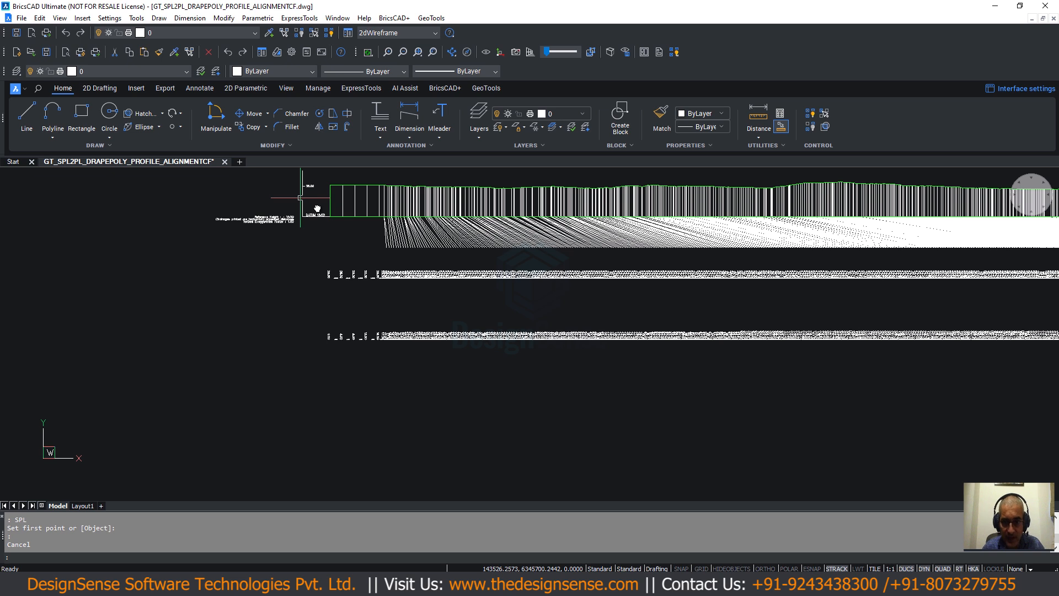
Start a spline just before the profile's beginning and lay its points along the ground line's first stretch.
type("spl")
key("Return")
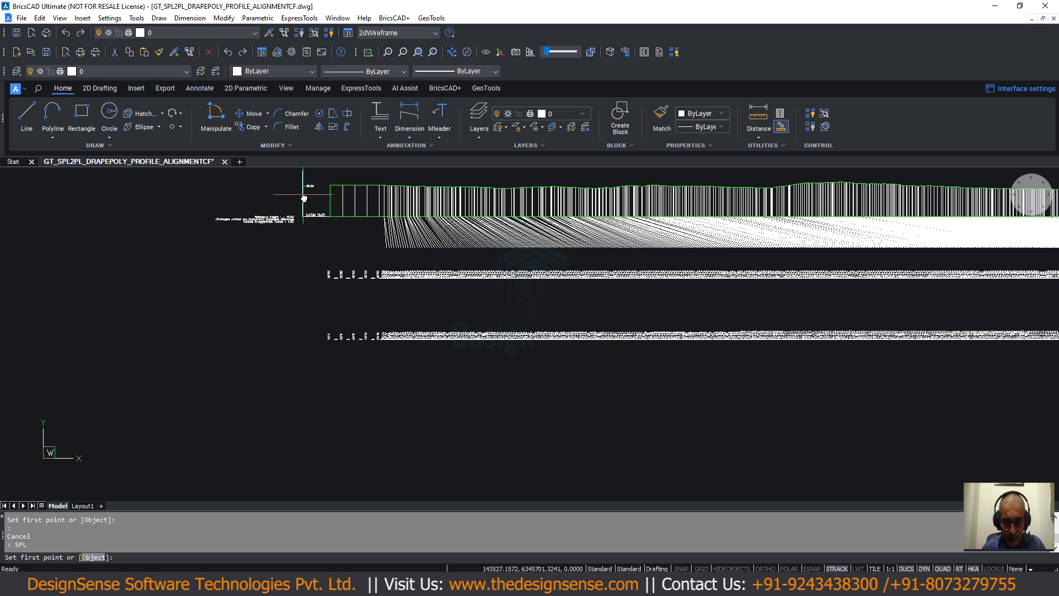
left_click(322, 190)
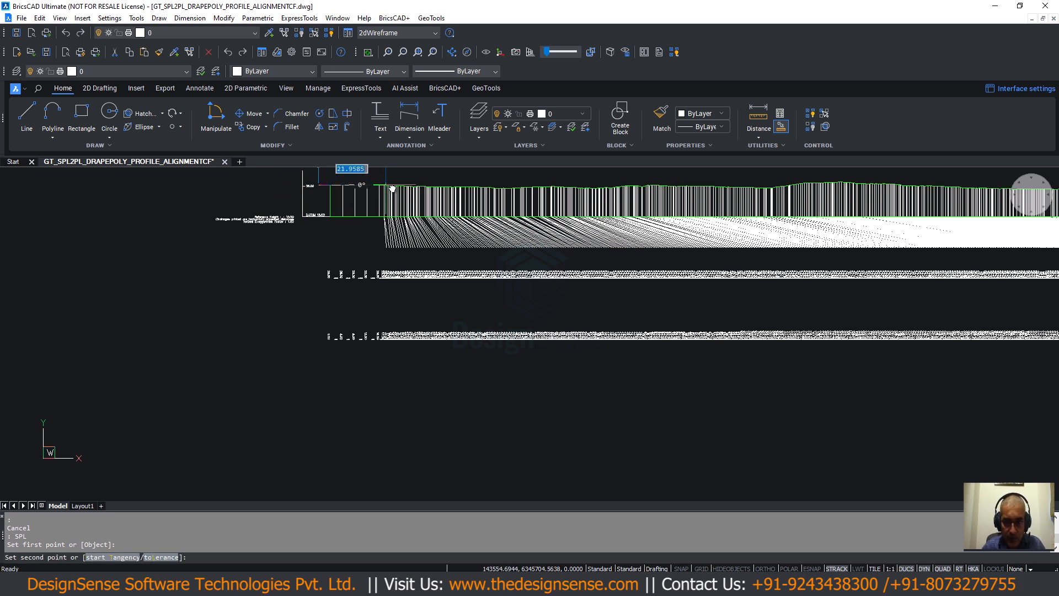
left_click(458, 189)
left_click(564, 190)
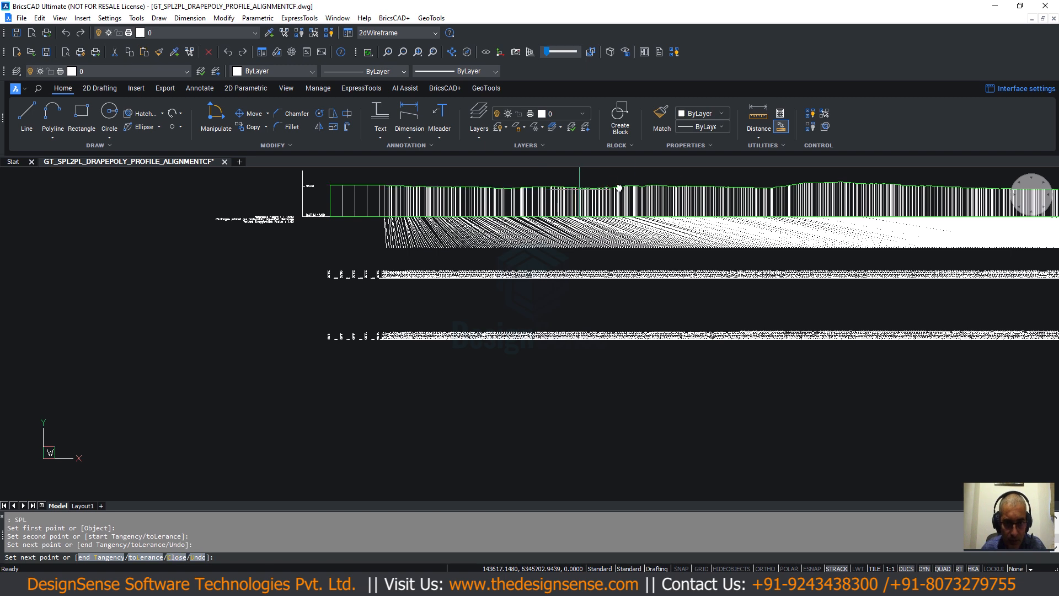
left_click(773, 187)
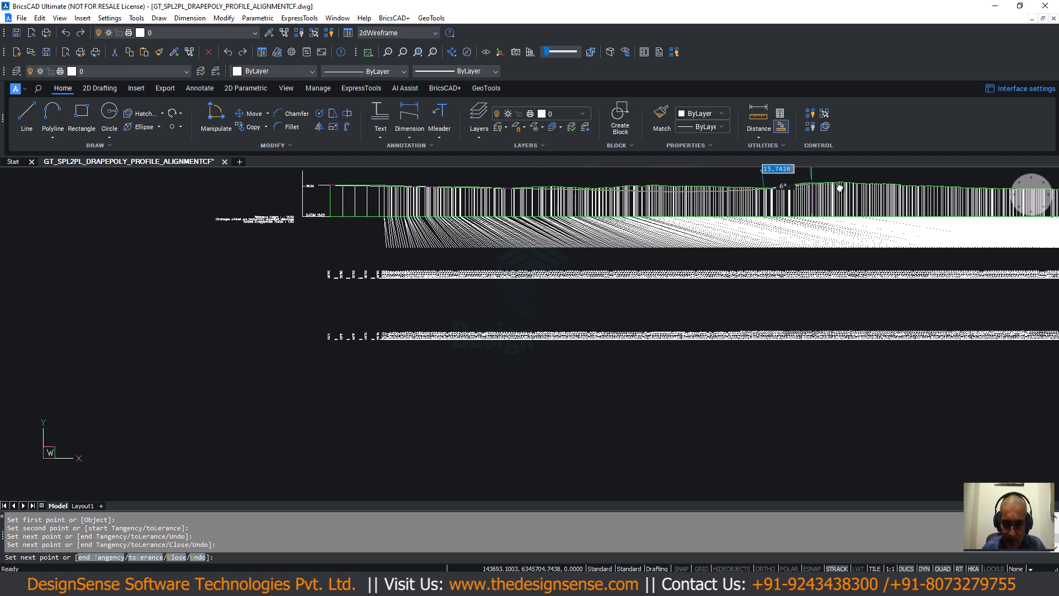
left_click(883, 187)
left_click(981, 188)
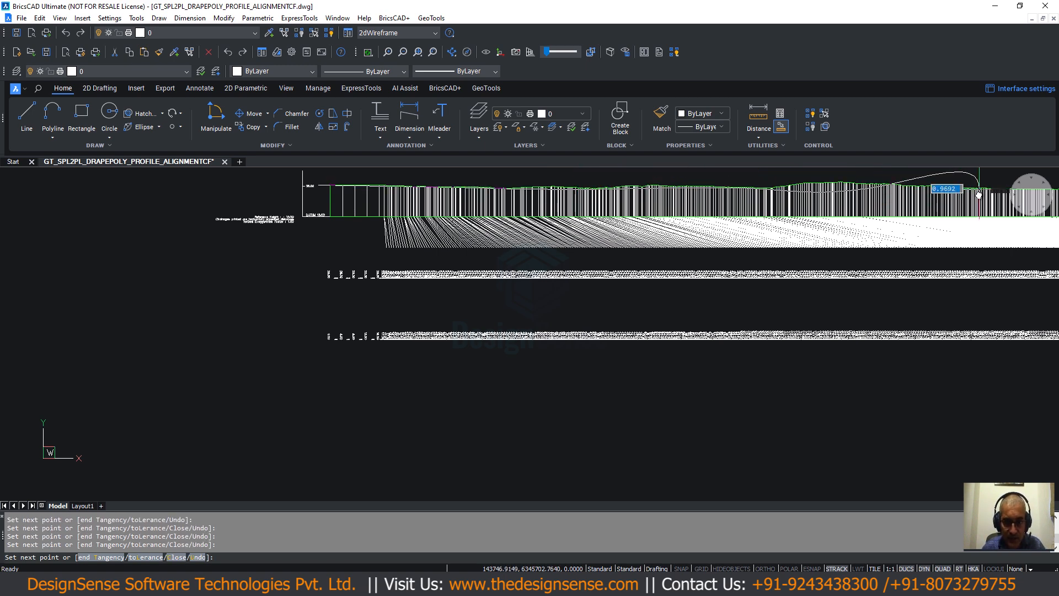
Continue the spline along the profile's middle stretch, following the dip, the hump and the low flat ground above the ROUTE label.
mouse_move(981, 189)
middle_mouse_down()
mouse_move(34, 199)
mouse_move(3, 229)
middle_mouse_up()
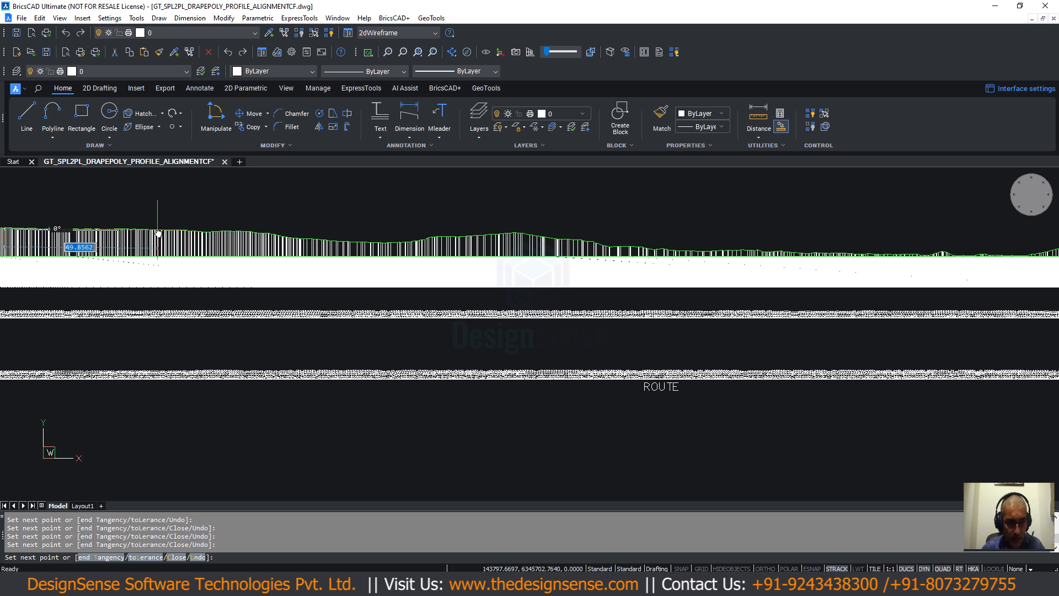
left_click(269, 236)
left_click(306, 241)
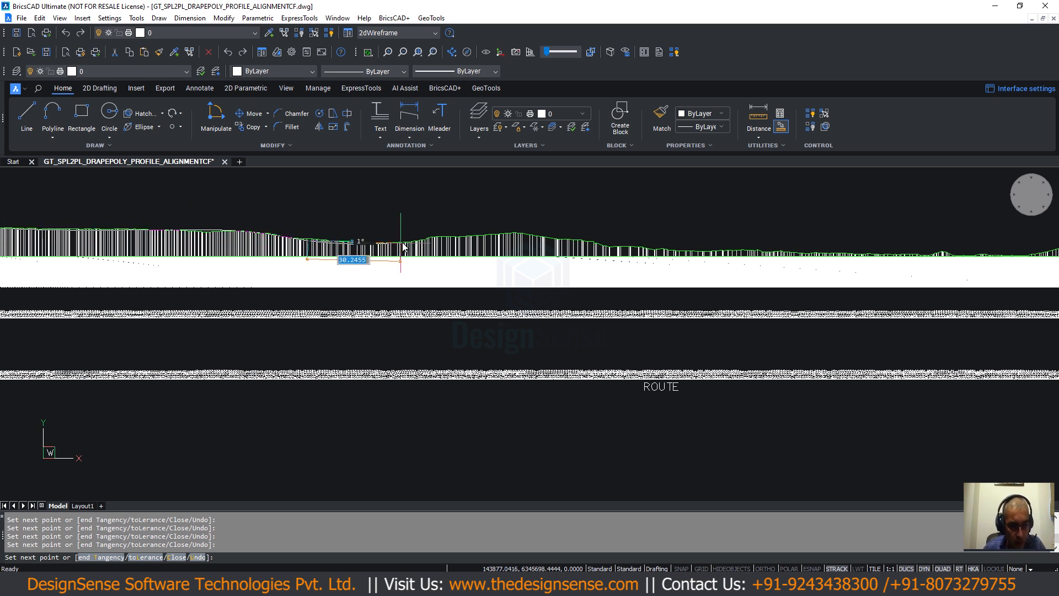
left_click(418, 238)
left_click(521, 232)
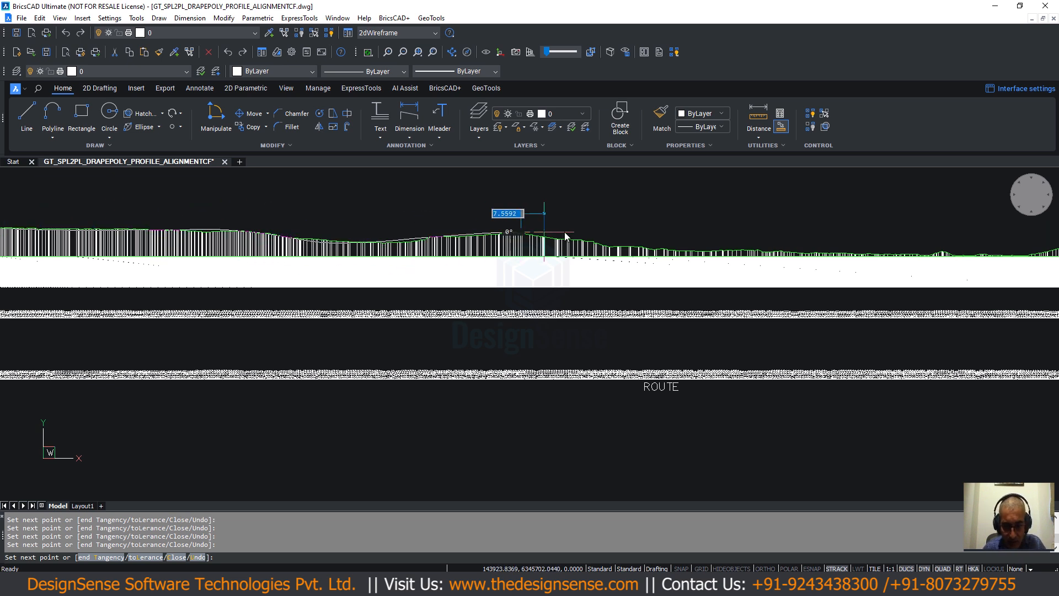
left_click(602, 246)
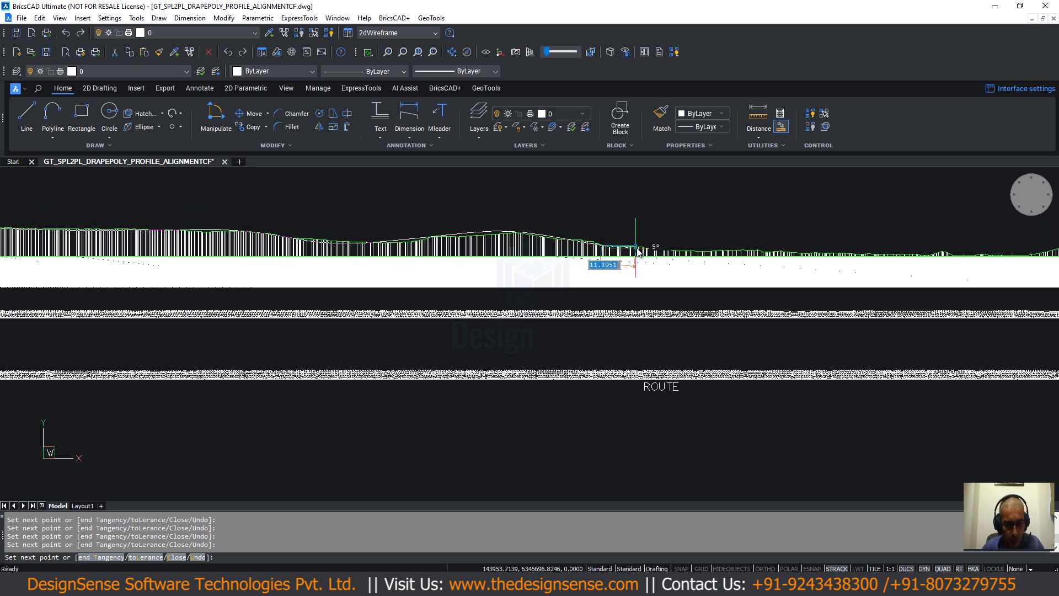
left_click(707, 250)
left_click(781, 252)
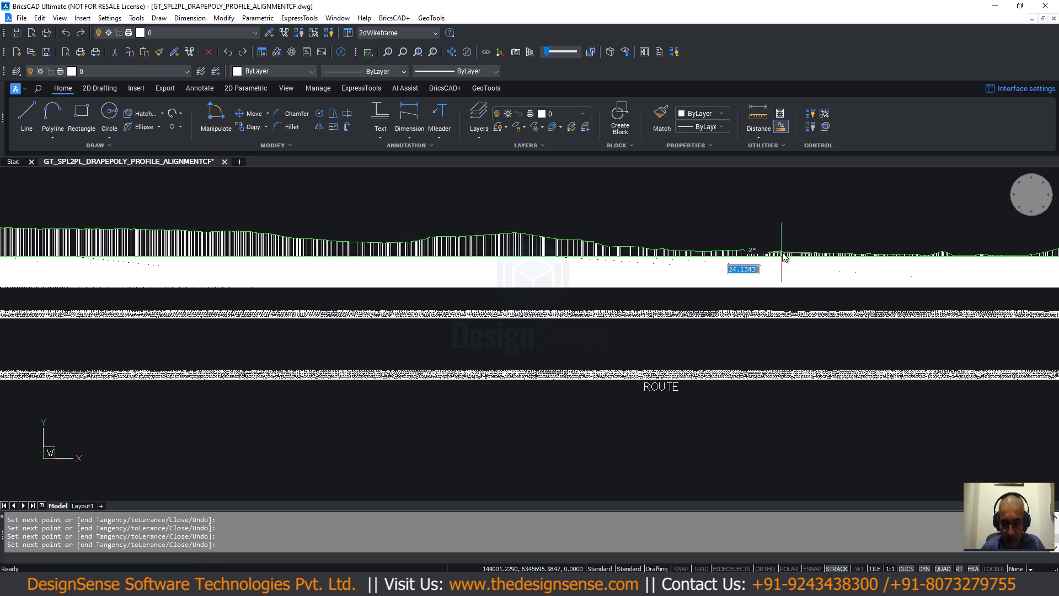
left_click(880, 253)
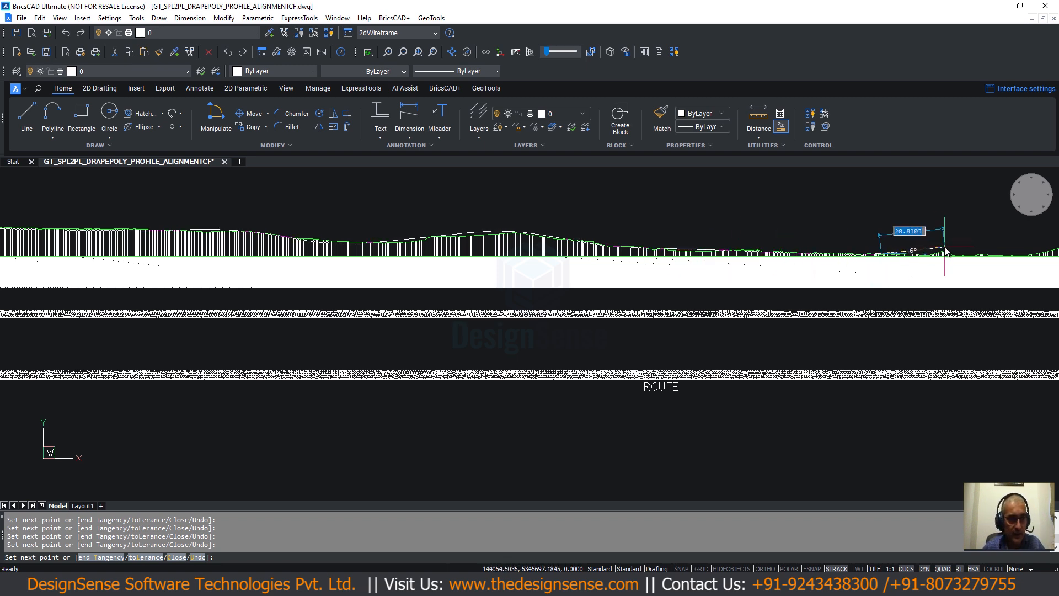
Extend the spline over the remaining ground line to just past the profile's far end and finish it.
middle_click_drag(938, 249, 448, 227)
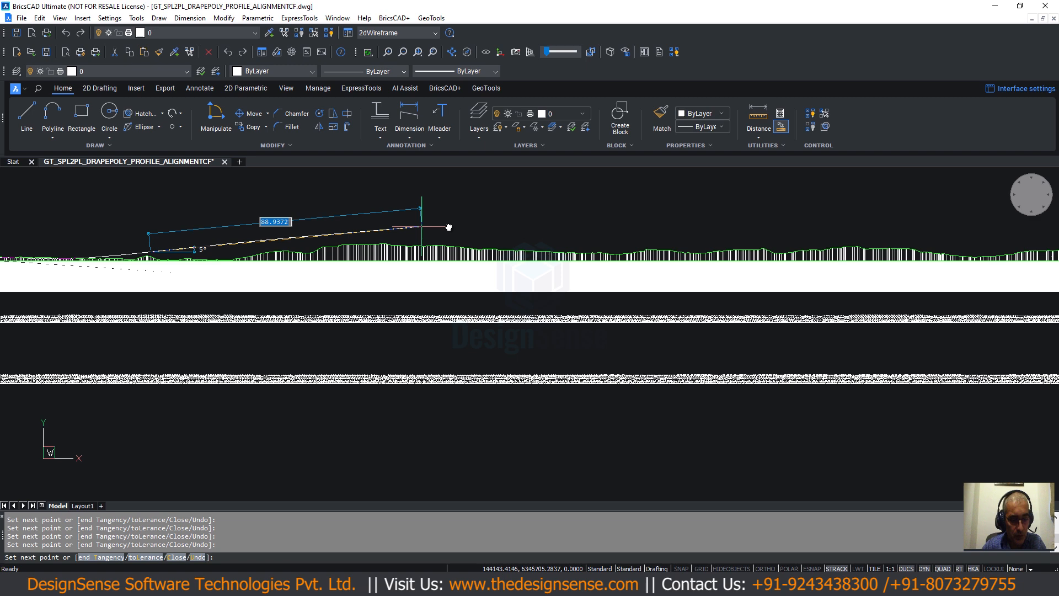
left_click(565, 250)
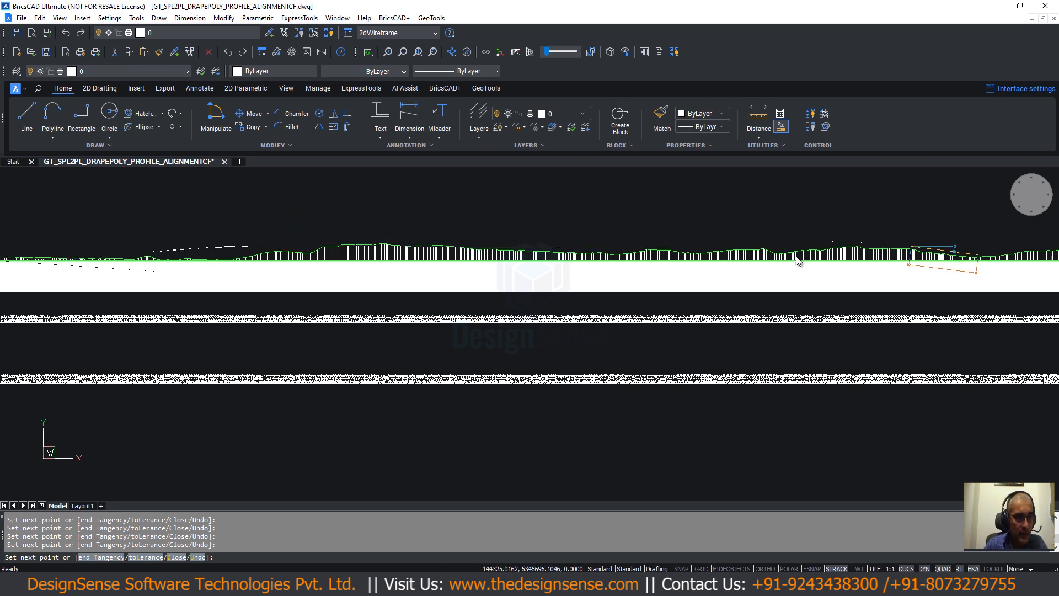
middle_click_drag(744, 265, 403, 276)
left_click(499, 253)
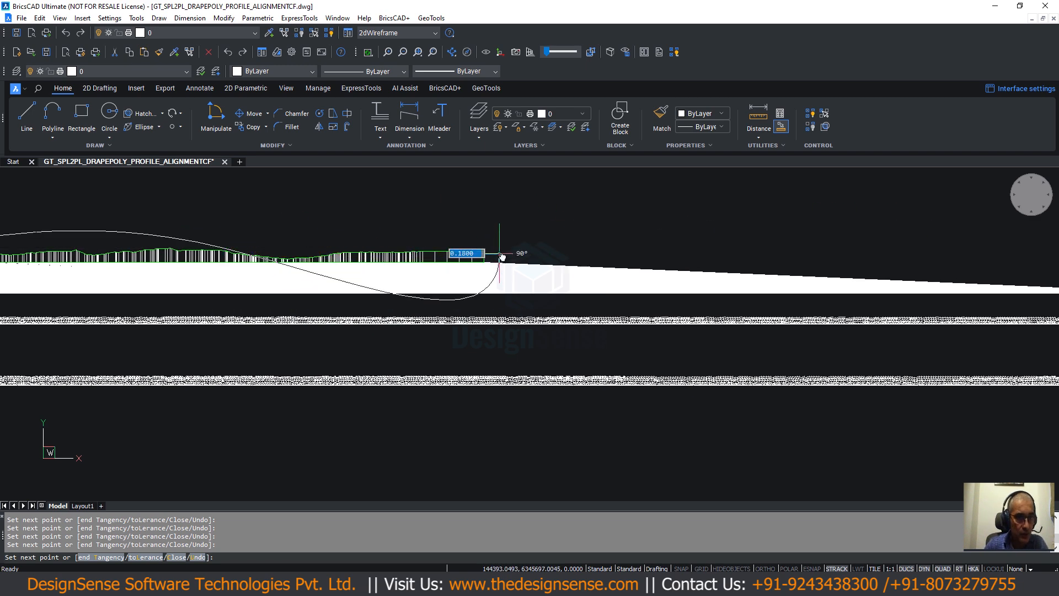
key("Return")
key("Return")
key("Escape")
key("Escape")
key("Escape")
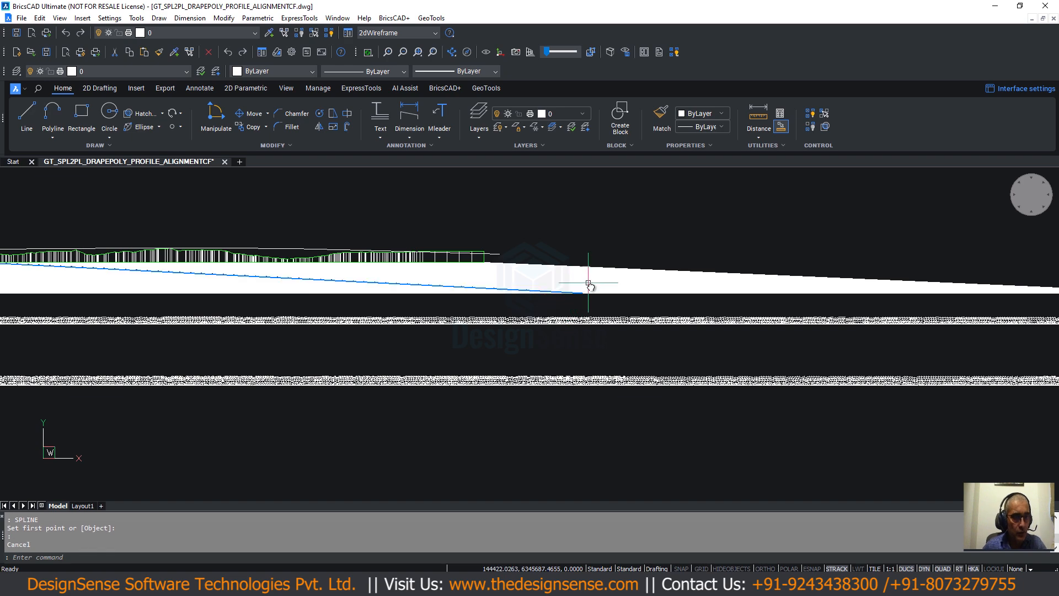
Examine how the sketched spline runs relative to the ground line, from the far end back to the profile's beginning.
scroll(300, 243, "up", 5)
scroll(421, 210, "up", 2)
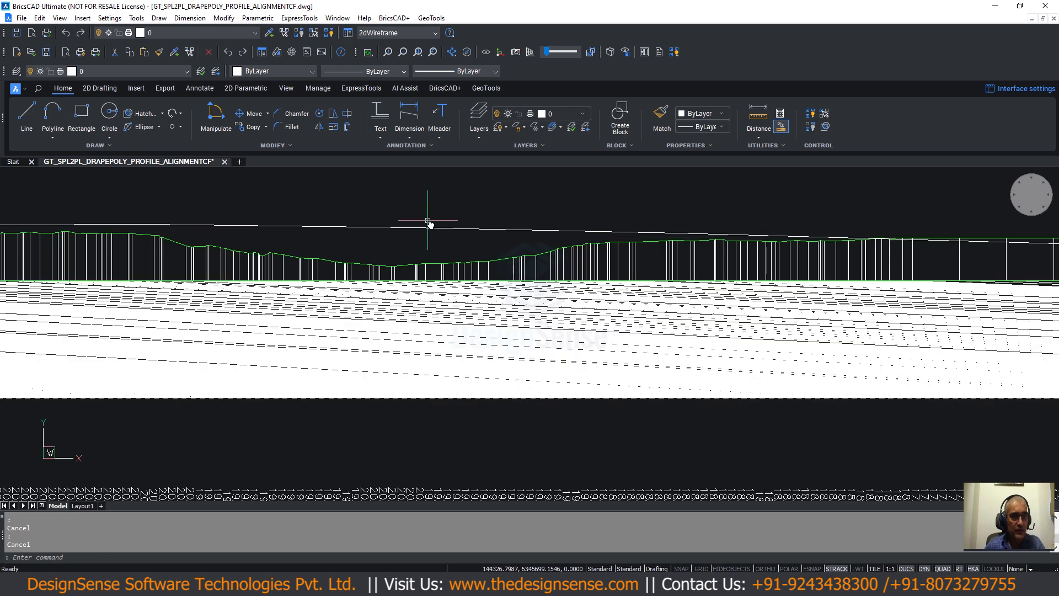
left_click(426, 227)
scroll(312, 247, "down", 5)
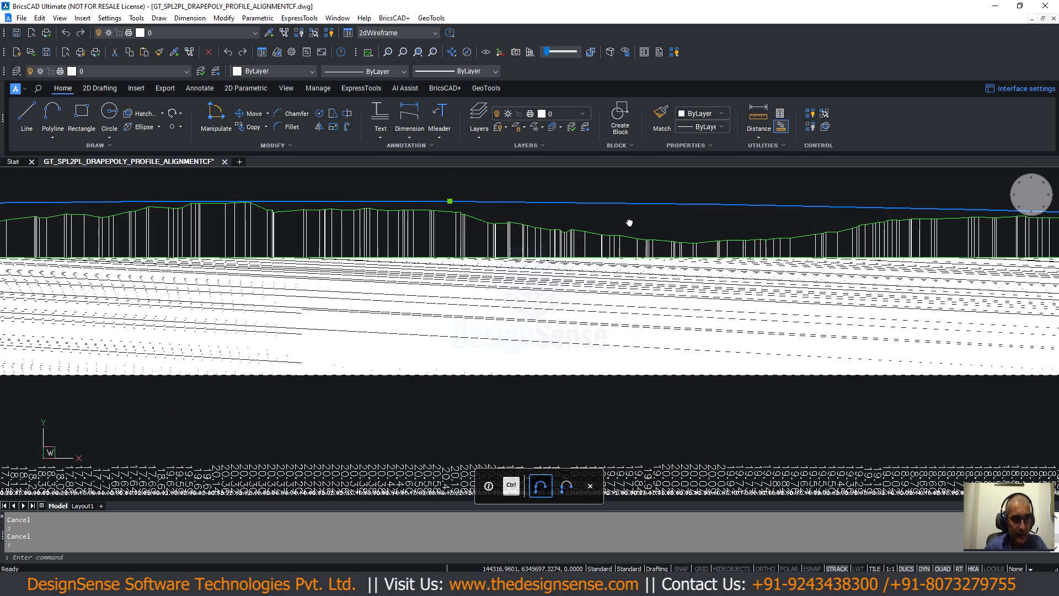
scroll(140, 191, "down", 3)
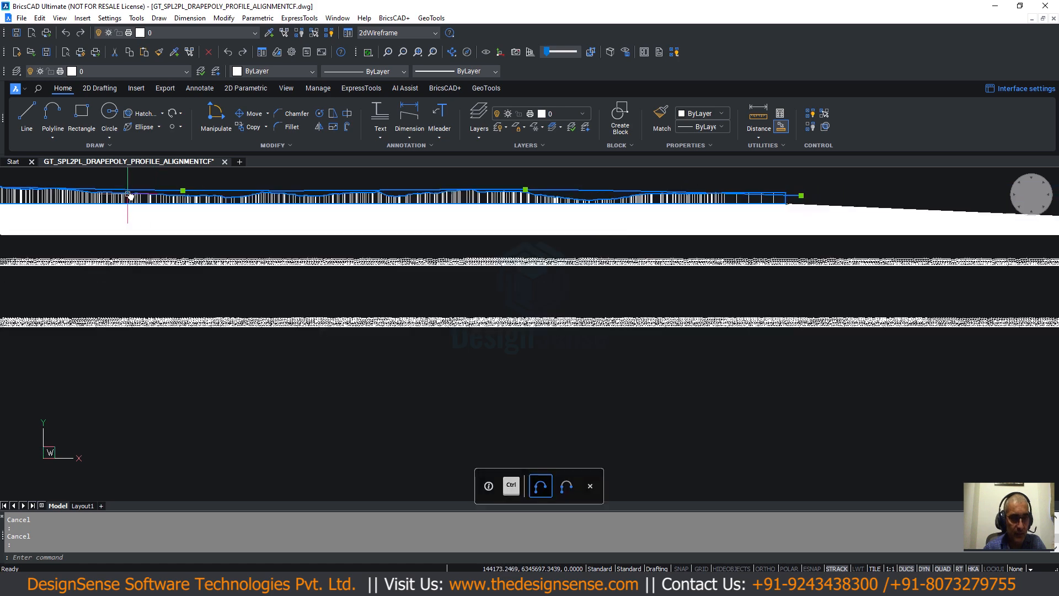
middle_click_drag(138, 192, 568, 191)
middle_click_drag(96, 180, 462, 191)
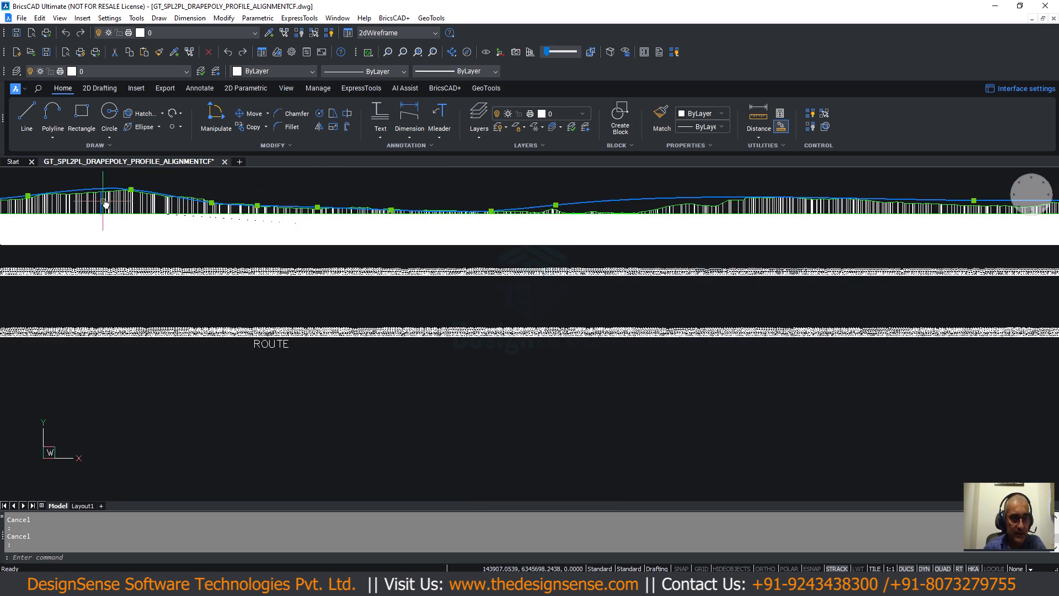
scroll(110, 197, "up", 1)
scroll(172, 193, "up", 2)
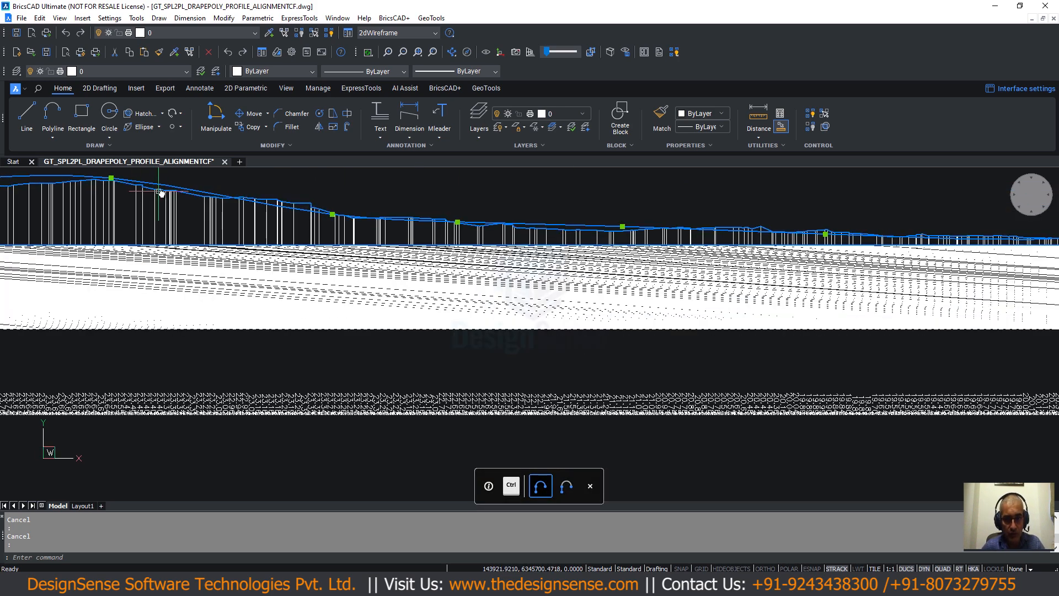
middle_click_drag(159, 198, 385, 194)
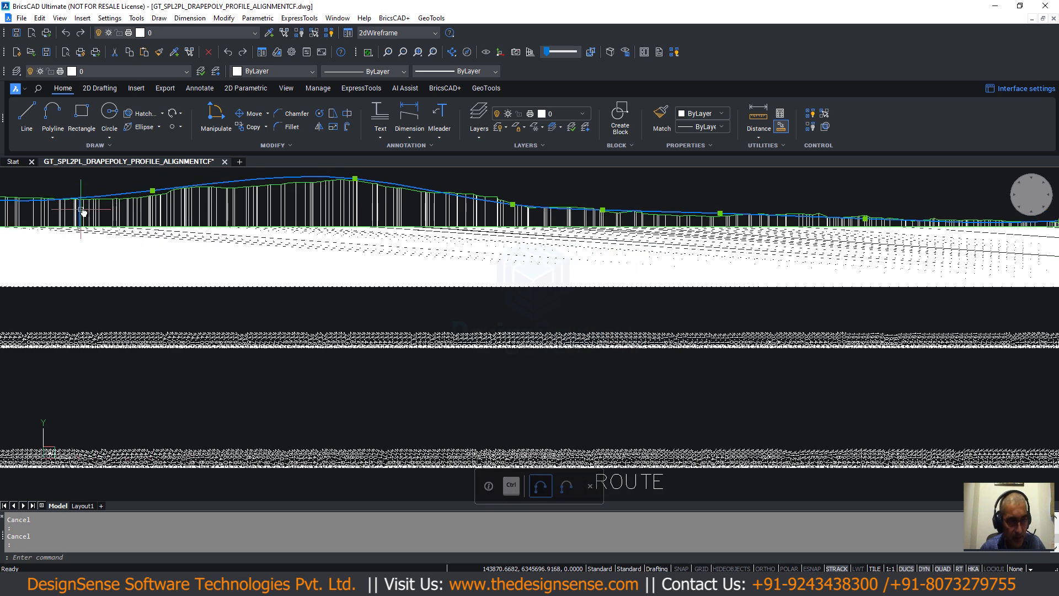
middle_click_drag(82, 210, 271, 191)
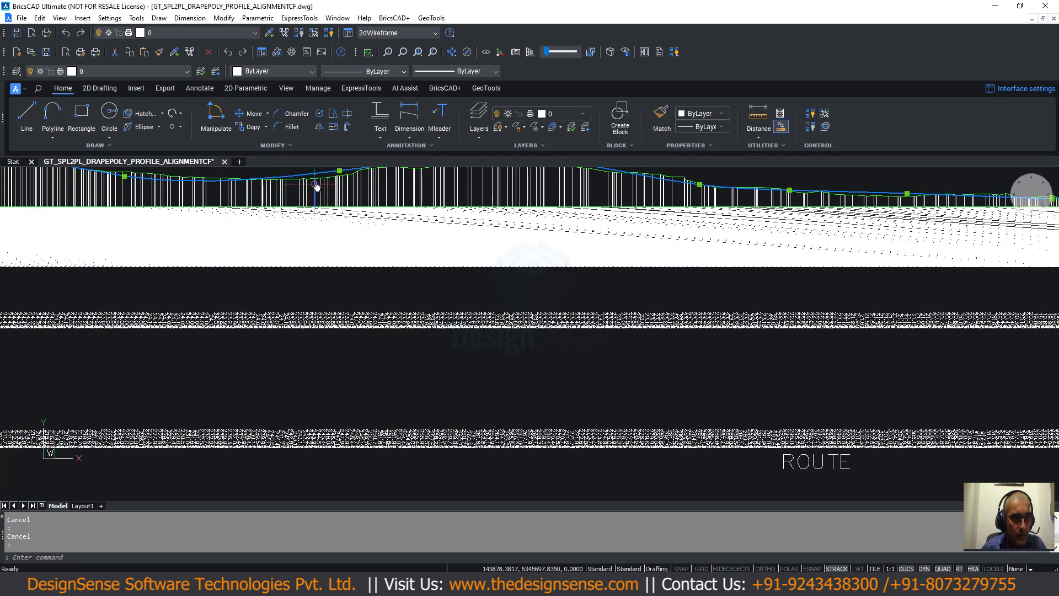
key("ctrl")
scroll(328, 182, "down", 2)
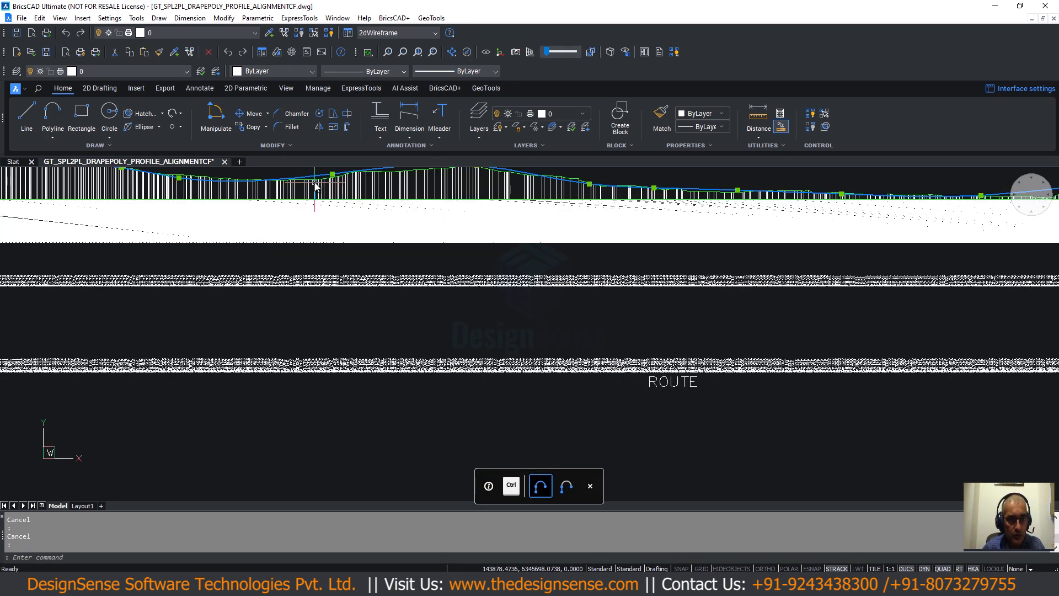
scroll(316, 182, "down", 3)
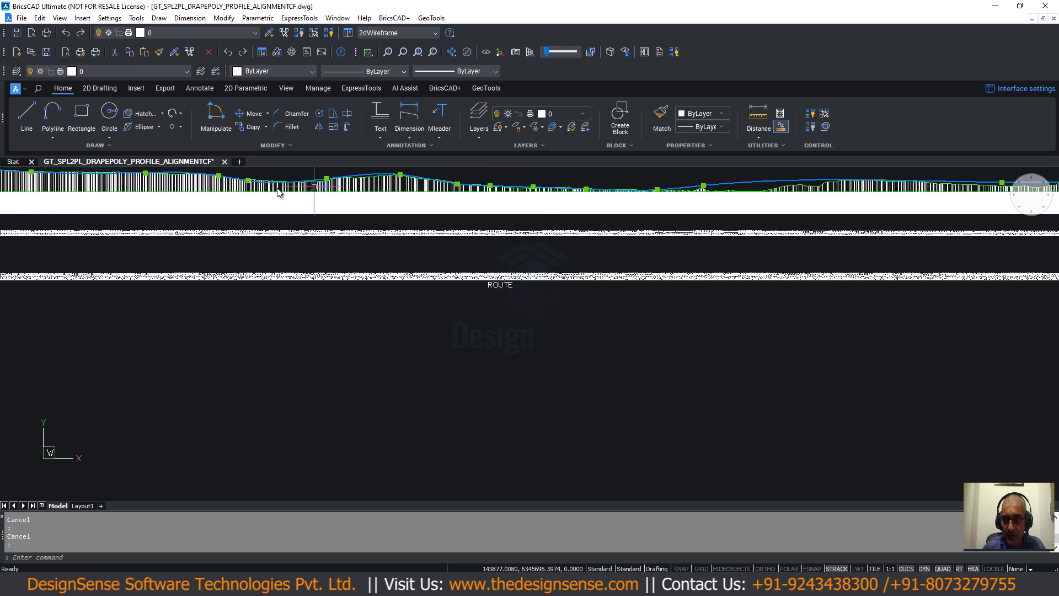
middle_click_drag(285, 200, 544, 204)
mouse_move(119, 221)
middle_mouse_down()
mouse_move(374, 222)
mouse_move(503, 277)
middle_mouse_up()
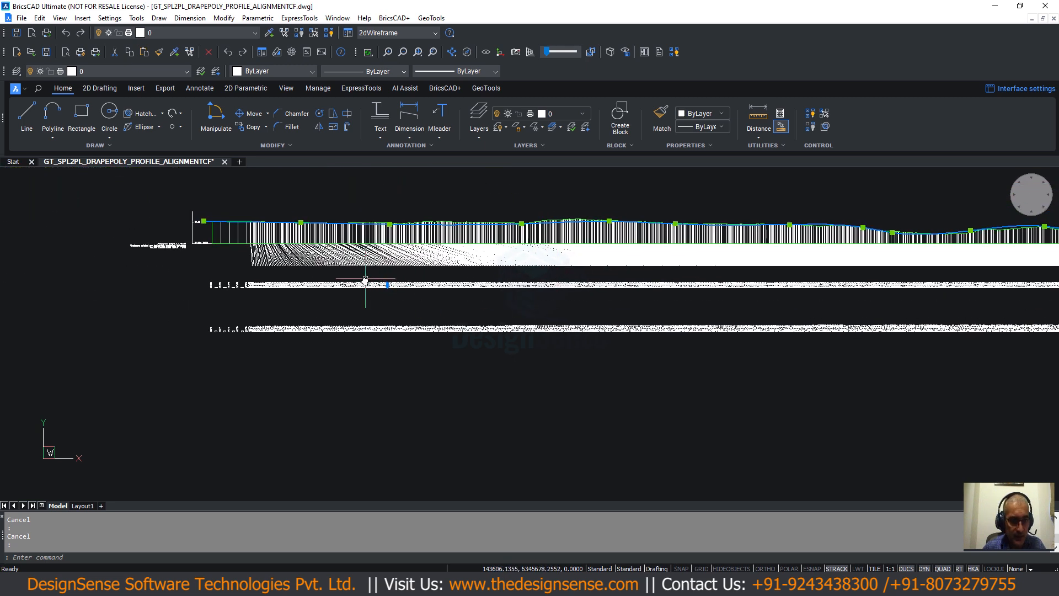
key("Escape")
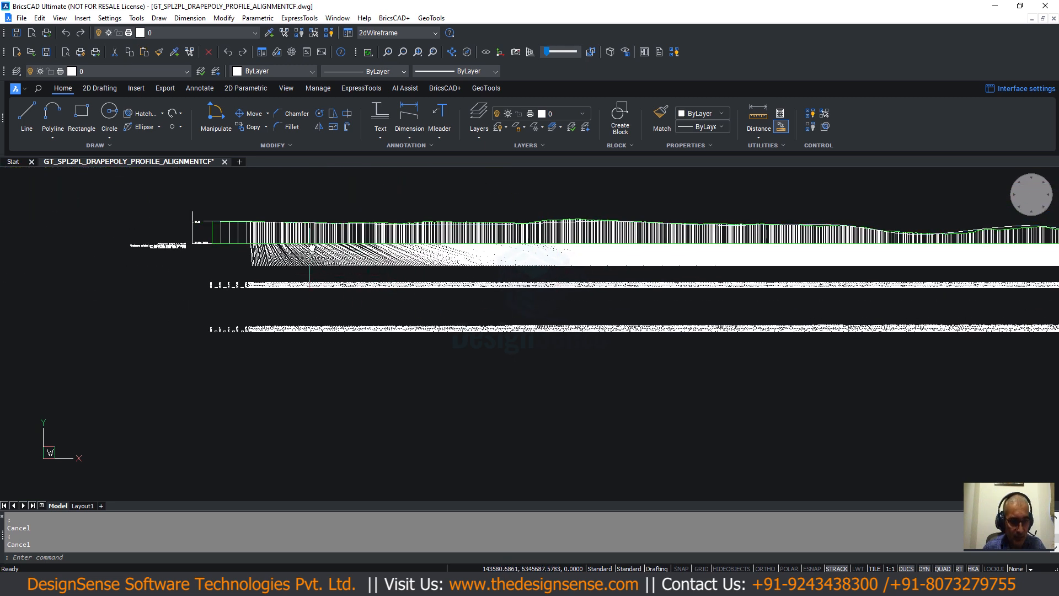
Start the GeoTools Alignment (Cut/Fill) Volume tool and accept its settings with cut areas shown as Polyline.
left_click(432, 19)
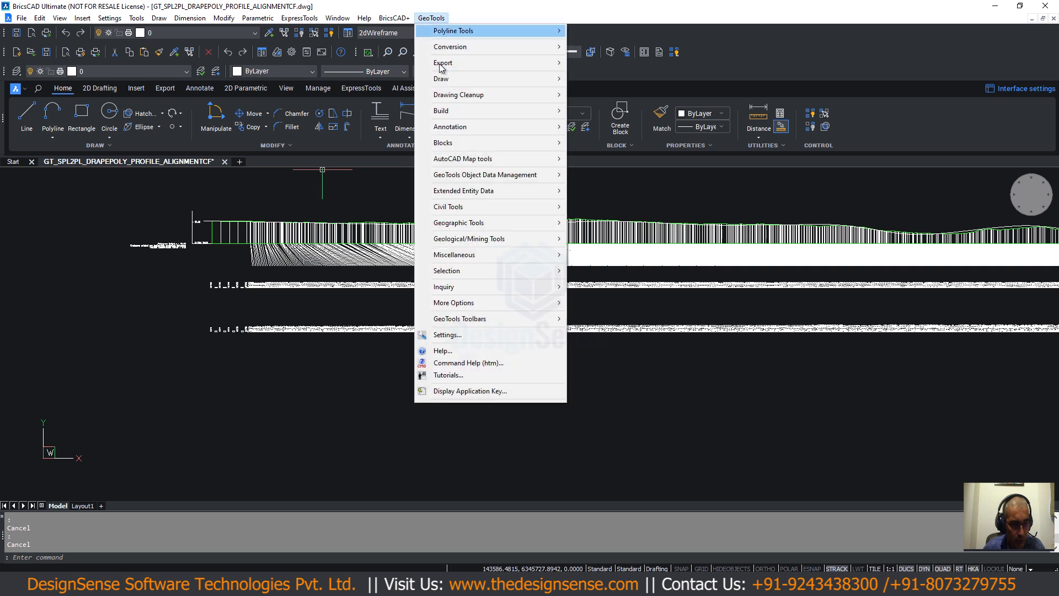
mouse_move(446, 214)
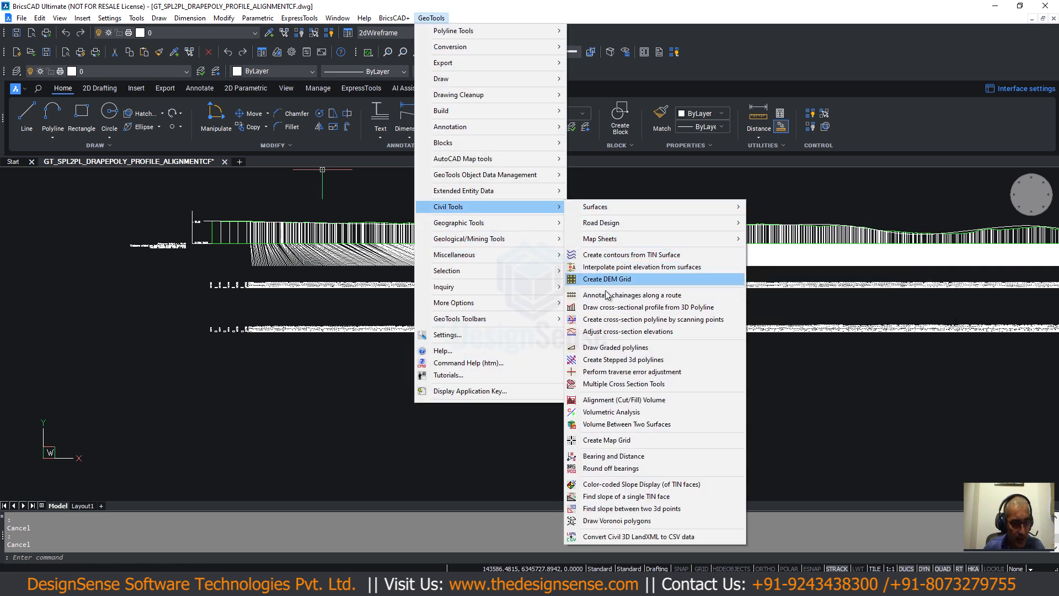
left_click(598, 400)
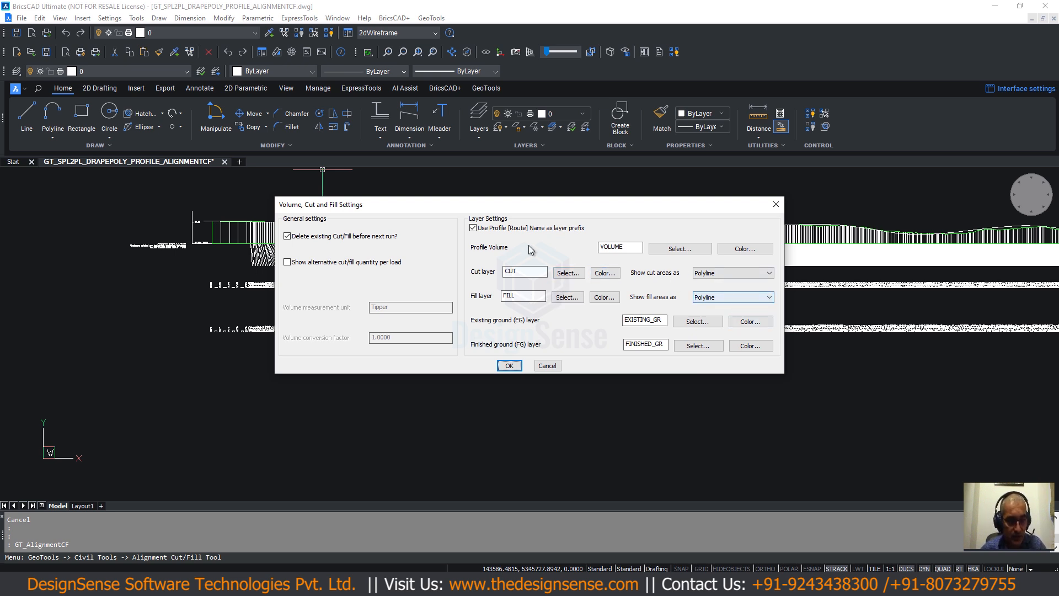
left_click(712, 273)
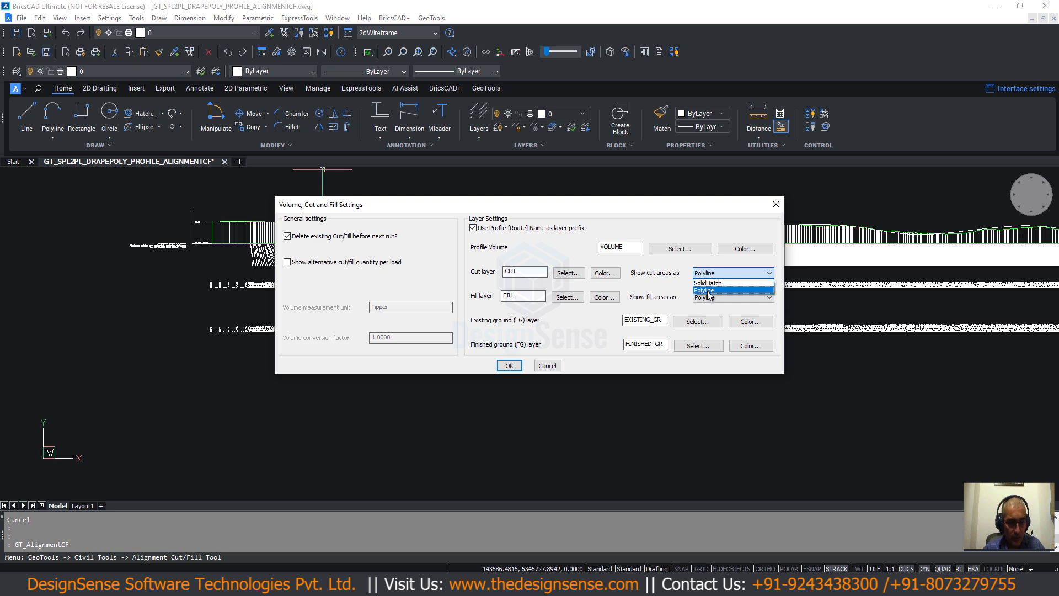
left_click(707, 291)
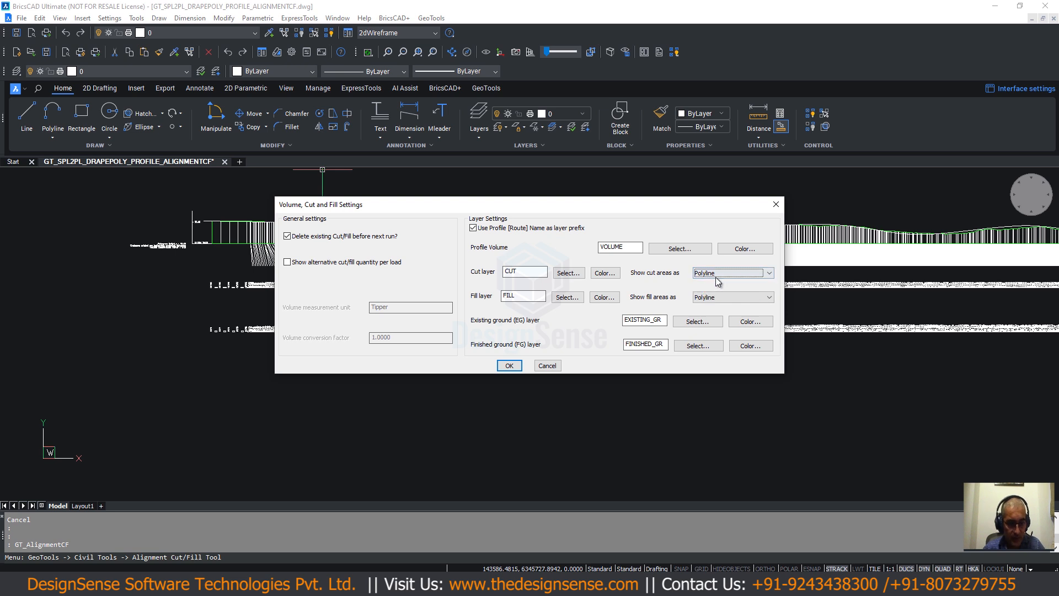
left_click(519, 366)
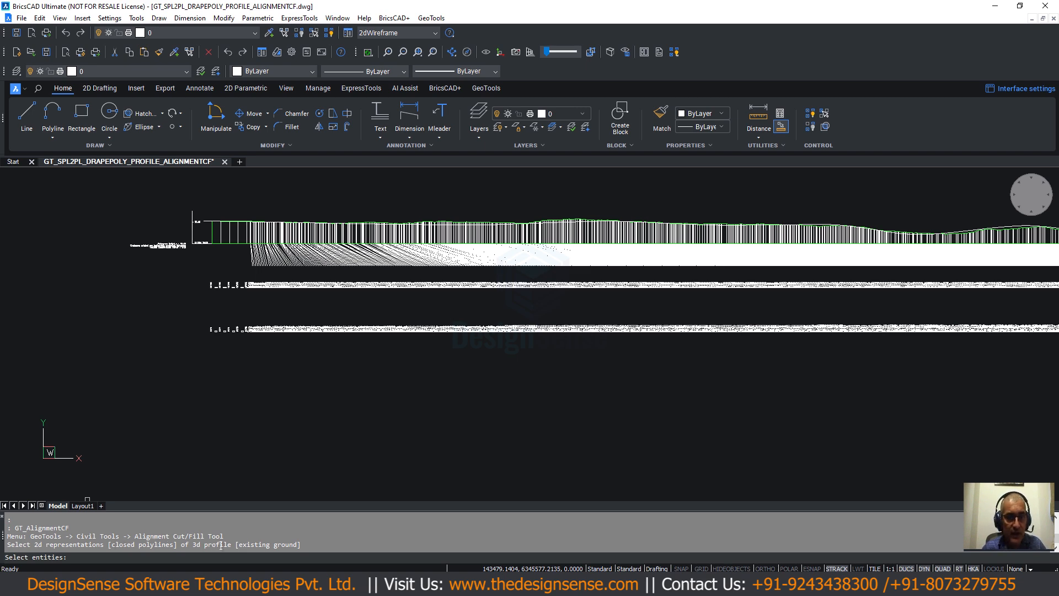
Specify the closed profile polyline at the profile's beginning as the existing ground.
scroll(200, 249, "up", 5)
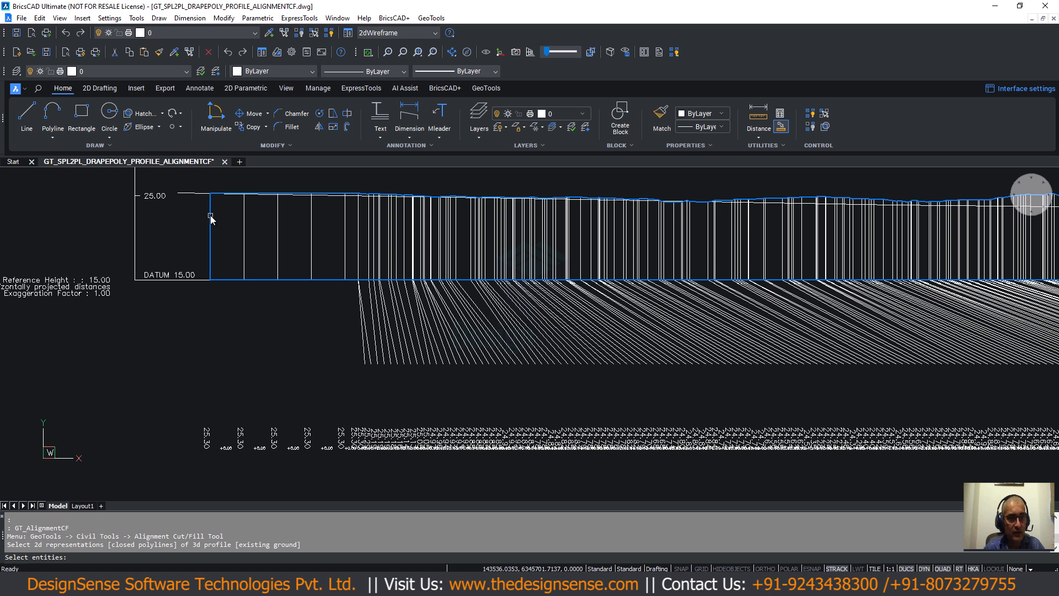
left_click(210, 215)
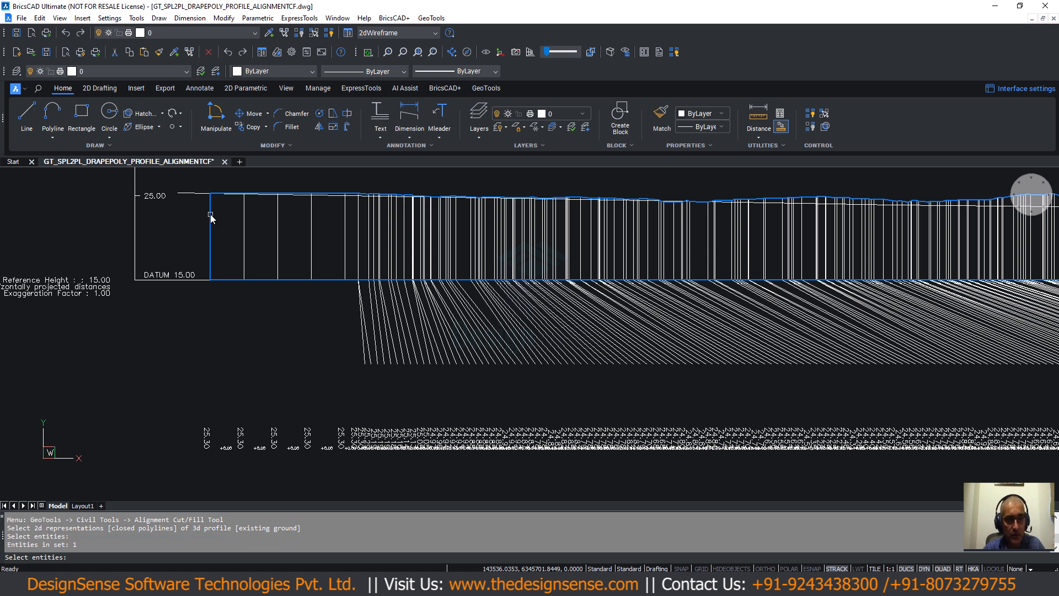
key("Return")
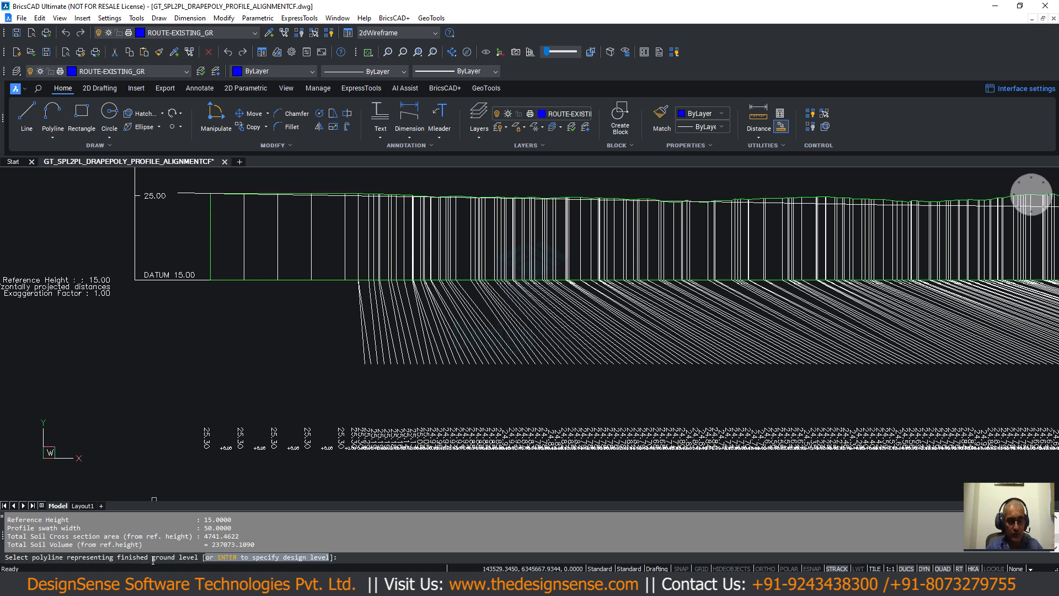
Review the existing-ground figures in the prompt history and specify the sketched spline as the finished ground level.
key("F2")
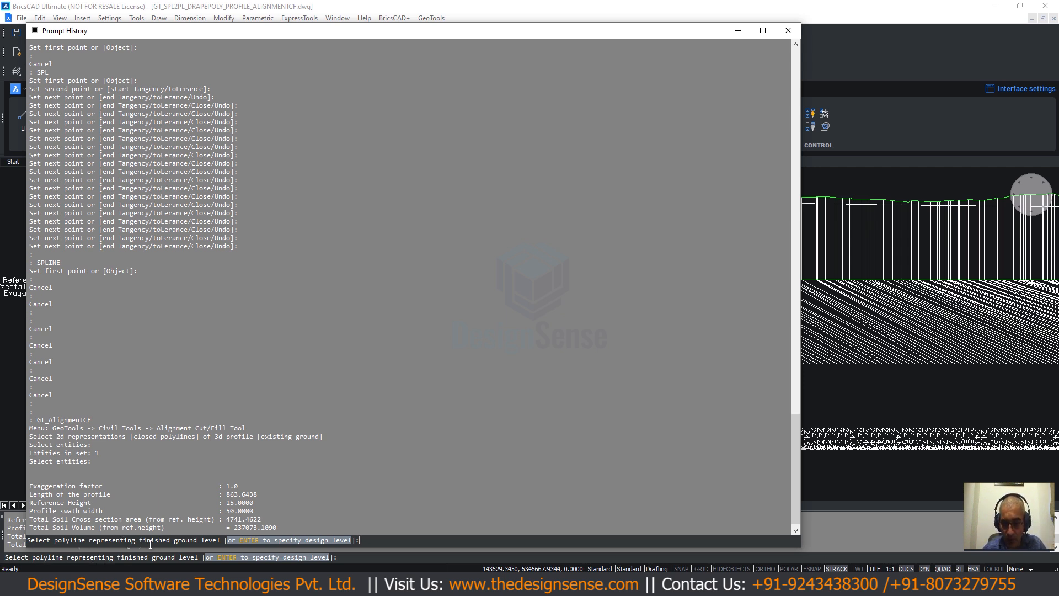
key("F2")
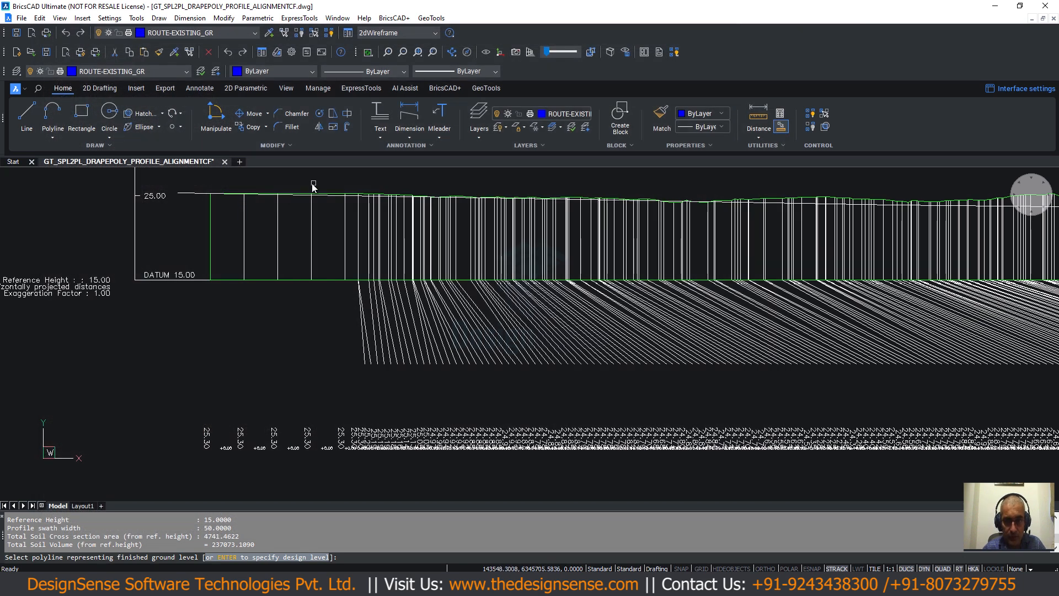
scroll(313, 186, "up", 3)
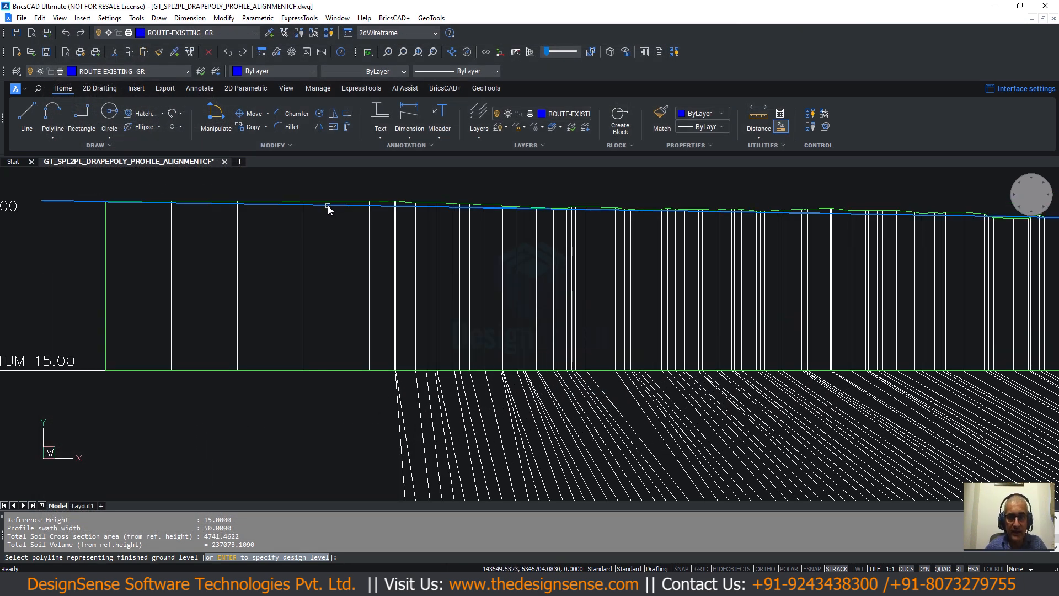
left_click(329, 208)
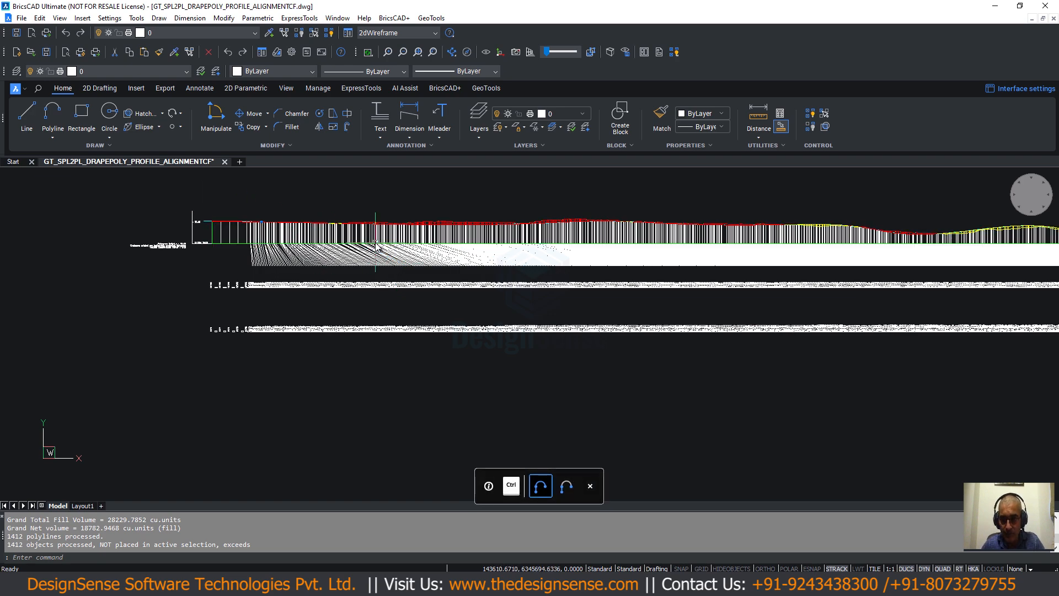
Examine the red cut and yellow fill polylines along the profile, including the layer and area of one cut section.
scroll(421, 216, "up", 5)
scroll(419, 217, "up", 3)
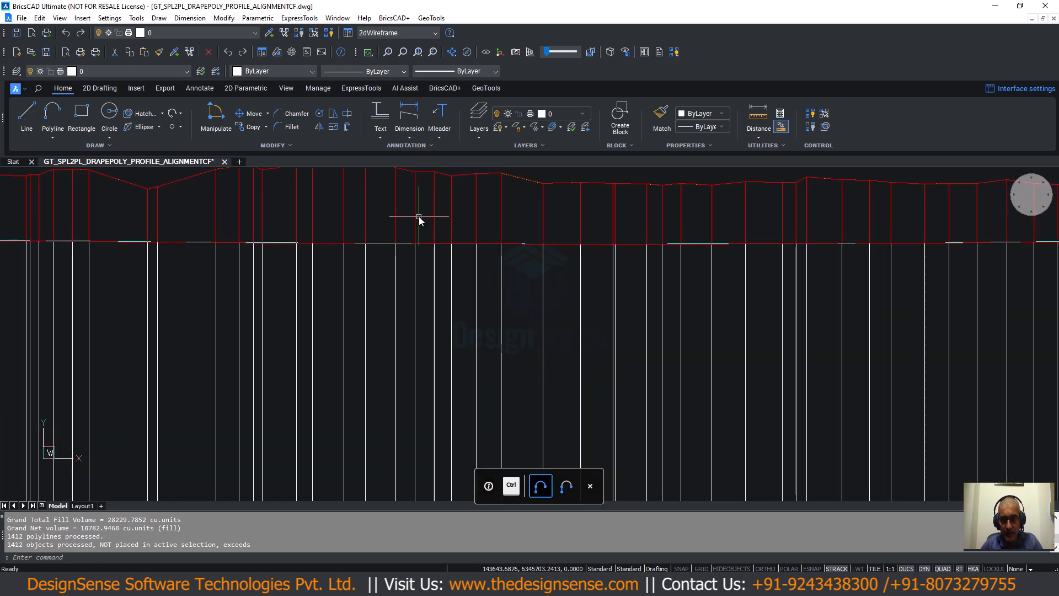
middle_click_drag(419, 216, 462, 281)
scroll(463, 281, "down", 2)
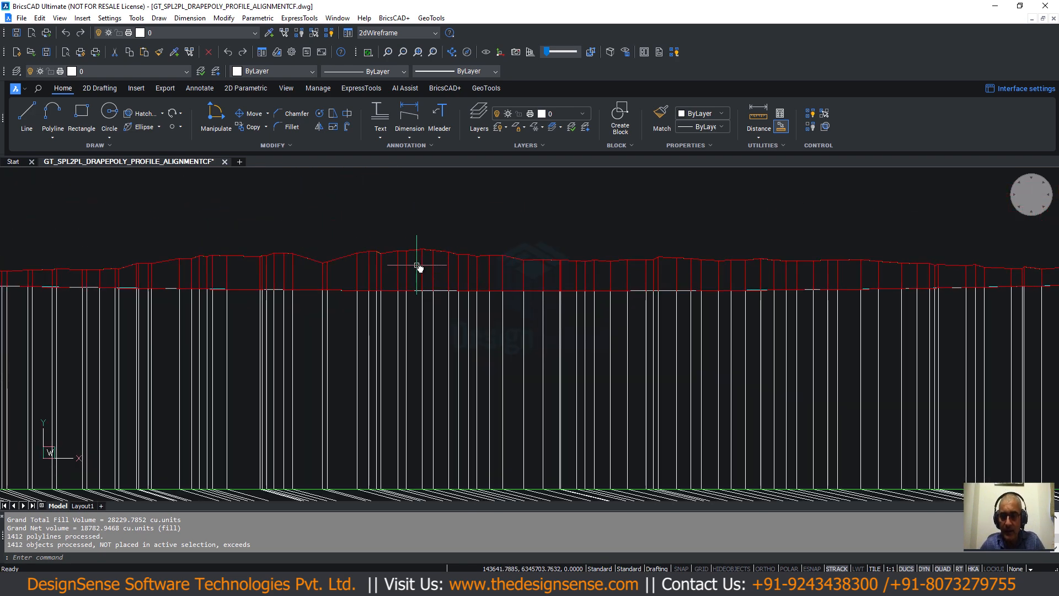
mouse_move(425, 265)
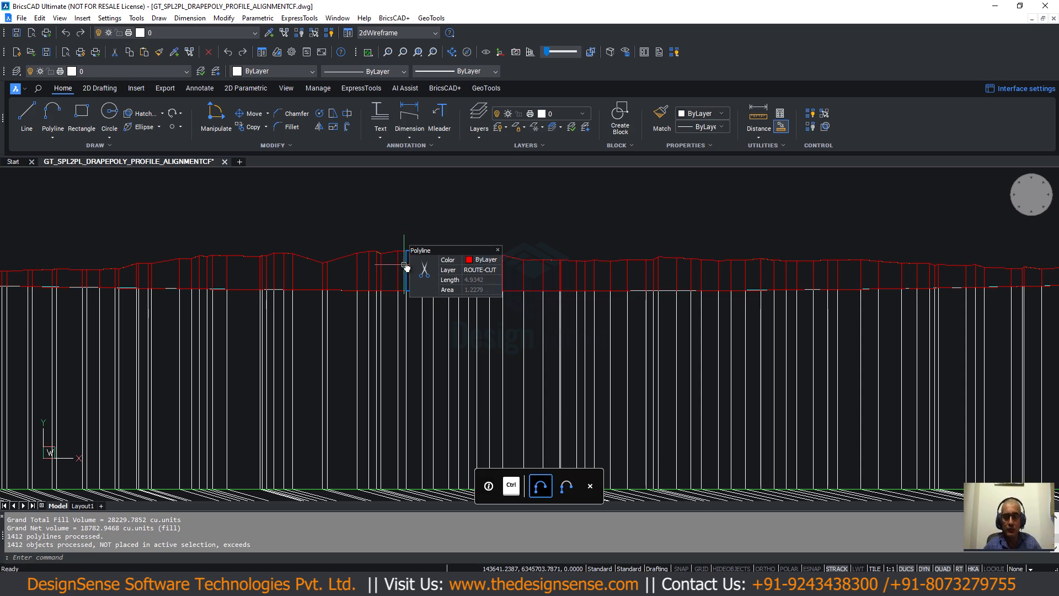
scroll(326, 303, "down", 6)
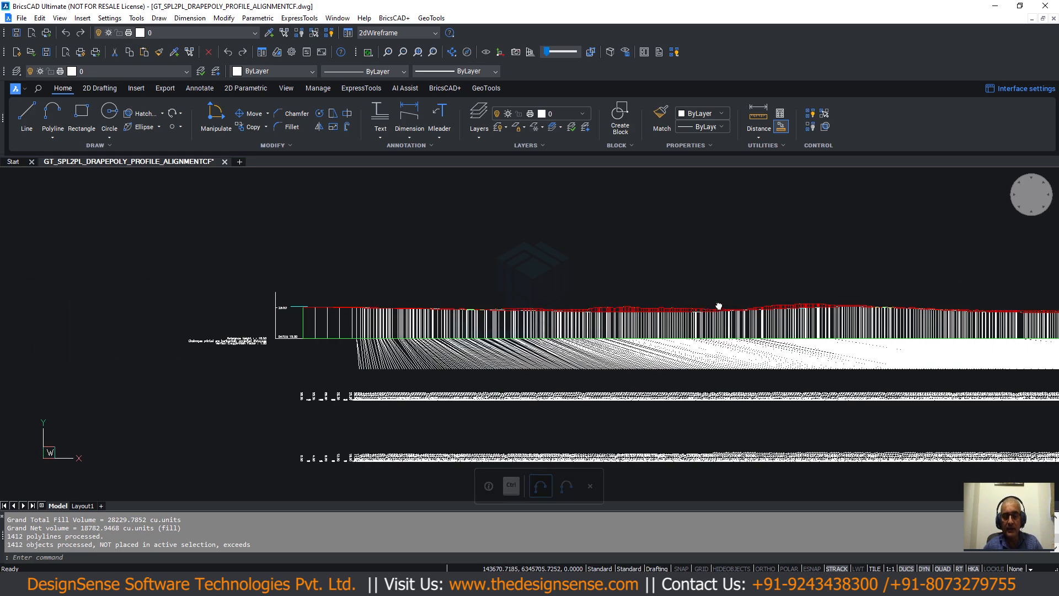
scroll(719, 306, "up", 5)
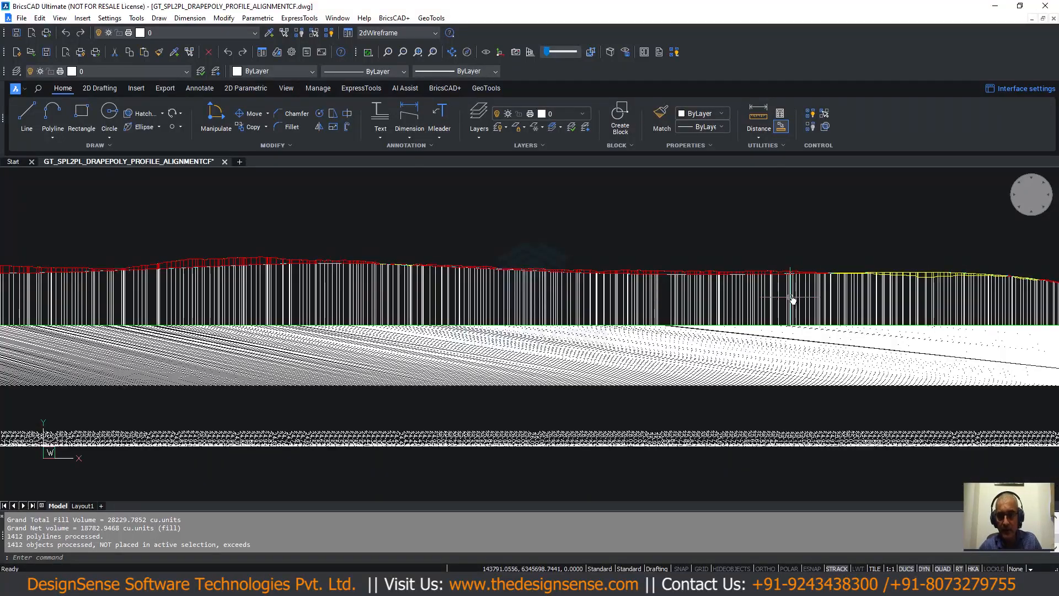
scroll(679, 282, "up", 3)
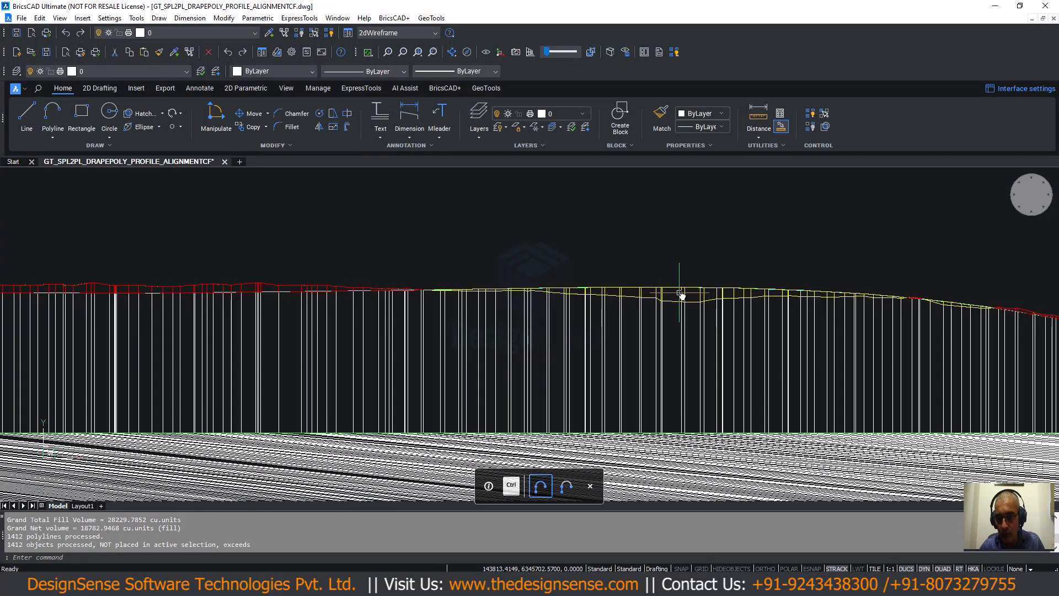
scroll(687, 298, "down", 2)
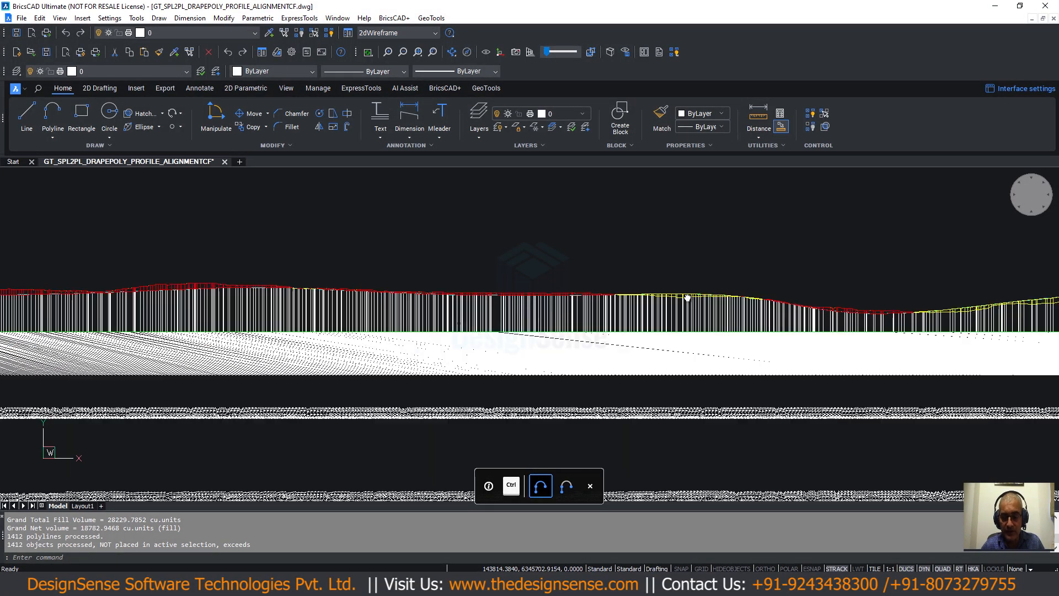
scroll(688, 298, "down", 5)
scroll(246, 310, "down", 3)
Inspect the draped existing-ground 3D polyline on the triangulated surface in a 3D view.
middle_click_drag(298, 293, 693, 168)
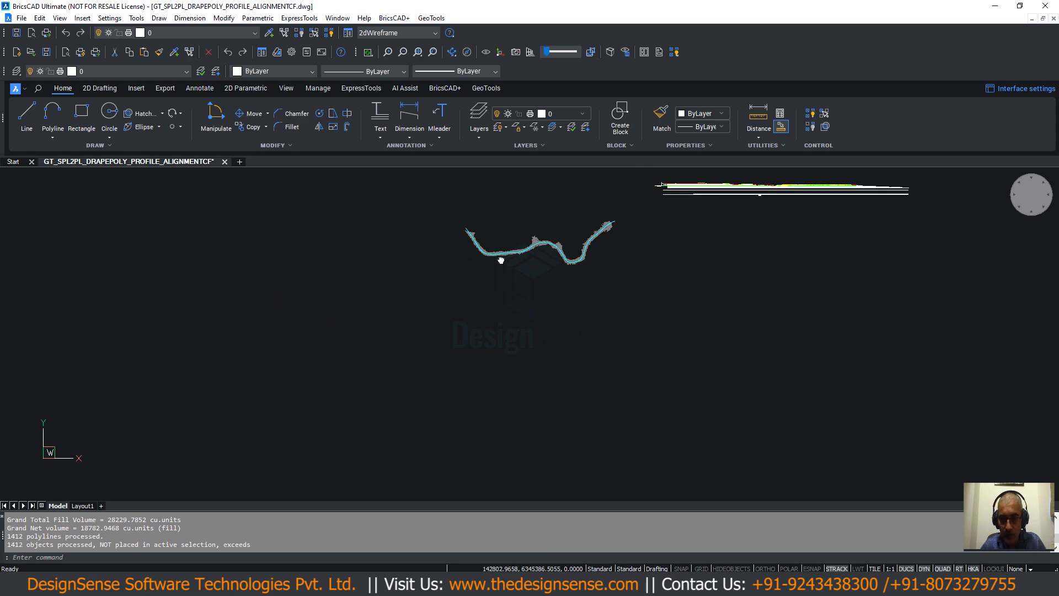
middle_click_drag(501, 261, 436, 309)
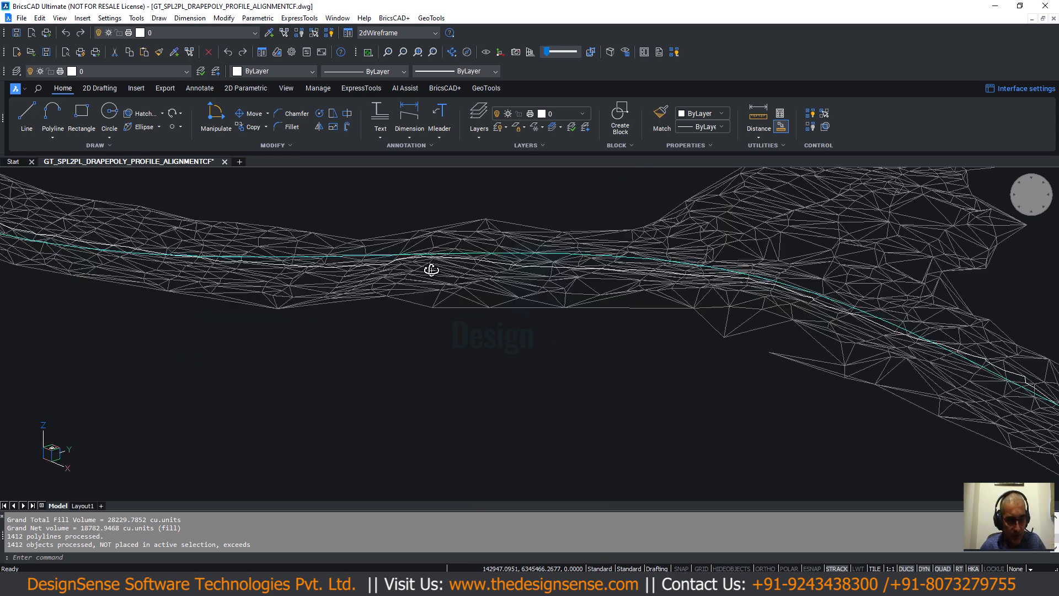
middle_click_drag(431, 269, 433, 273, "shift")
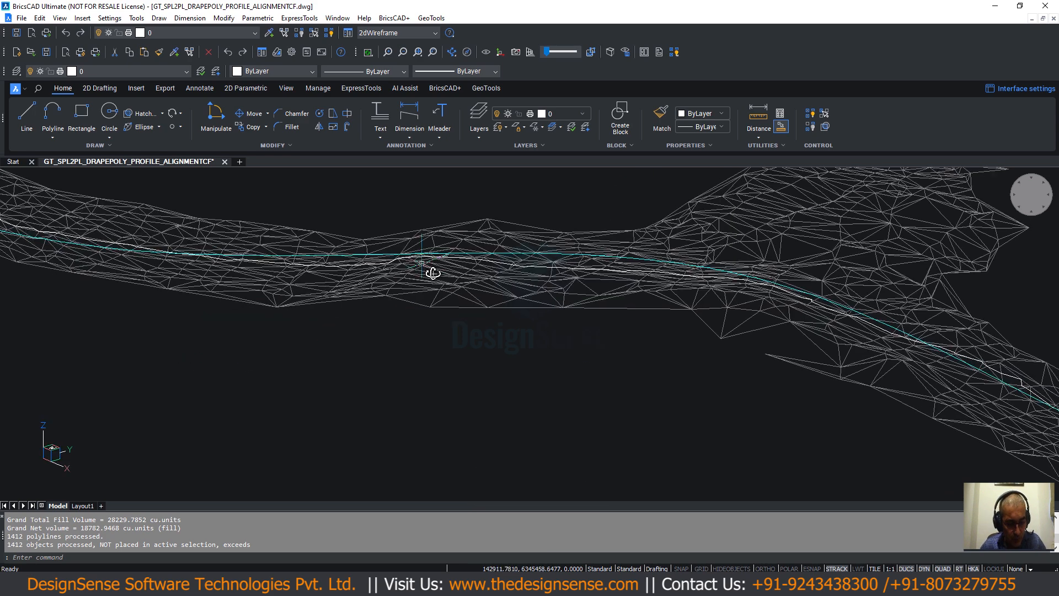
scroll(516, 275, "up", 4)
left_click(534, 260)
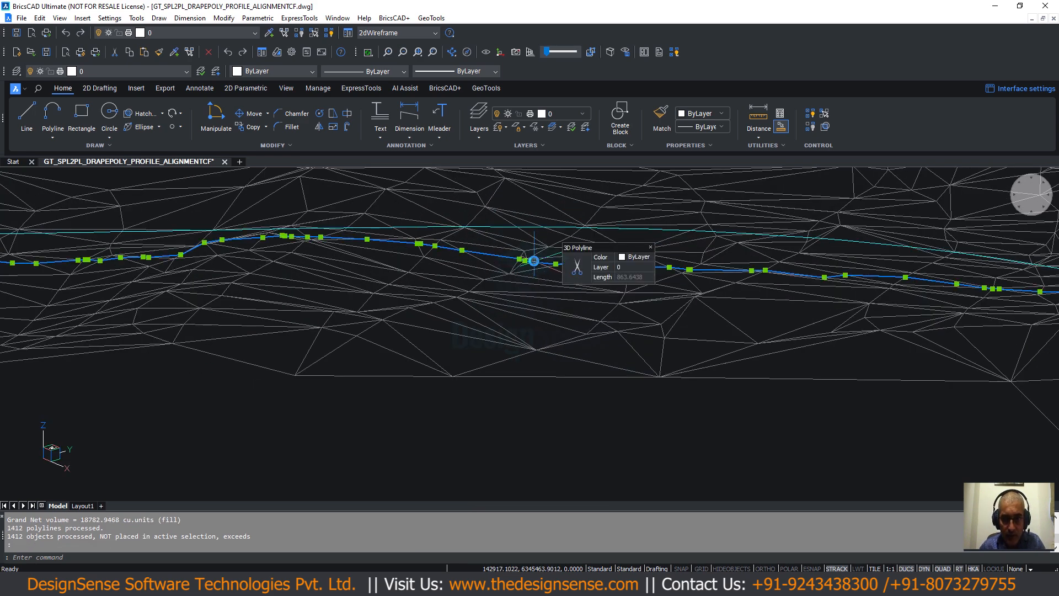
key("Escape")
key("Escape")
Check the properties of the 3D polyline on layer ROUTE-FINISHED_GR and return to the plan view.
left_click(508, 255)
left_click(508, 227)
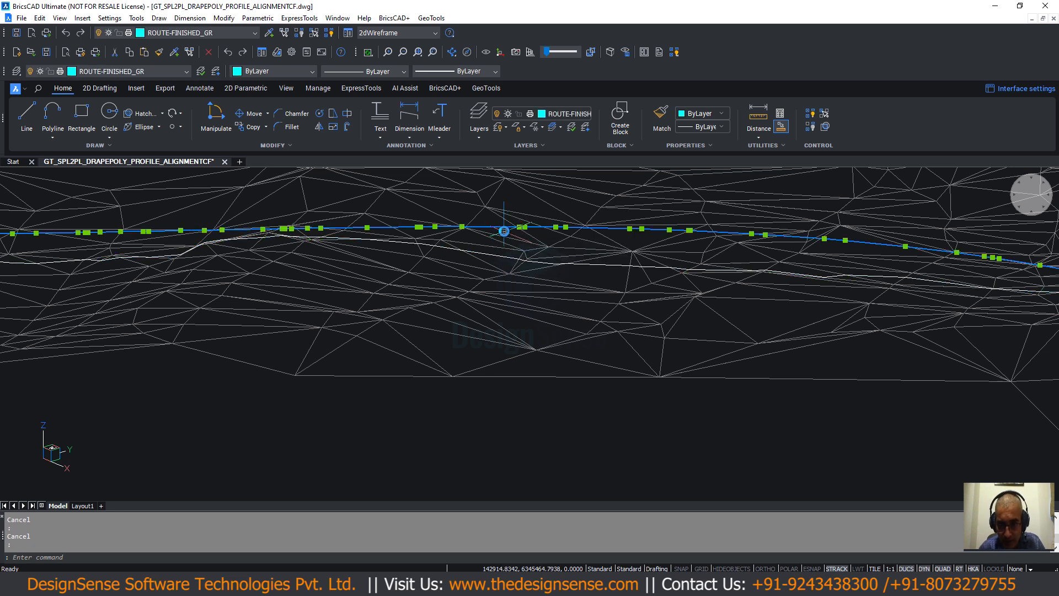
key("Escape")
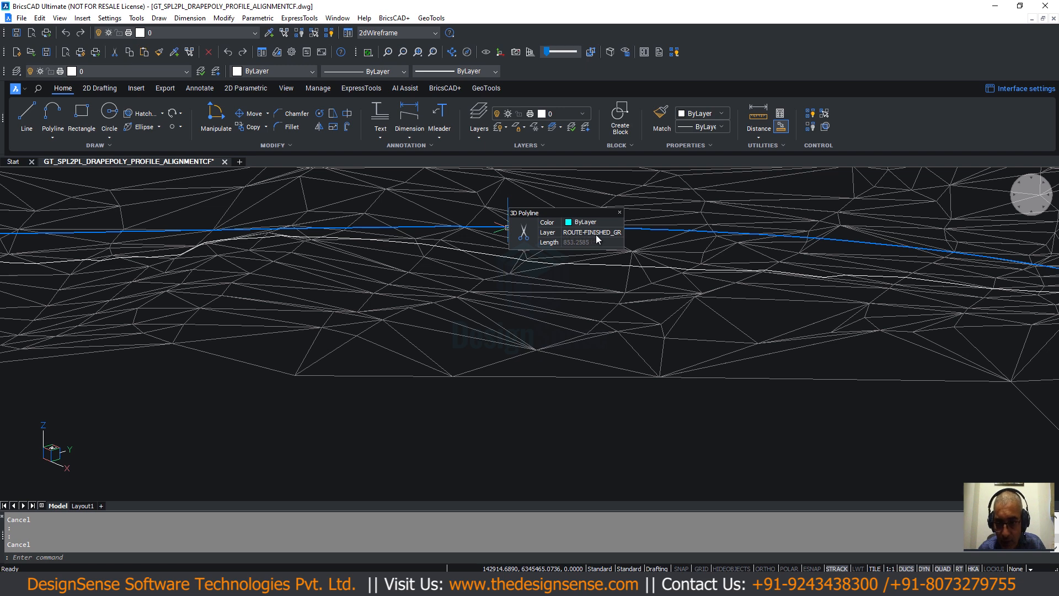
scroll(529, 284, "down", 3)
scroll(528, 282, "down", 5)
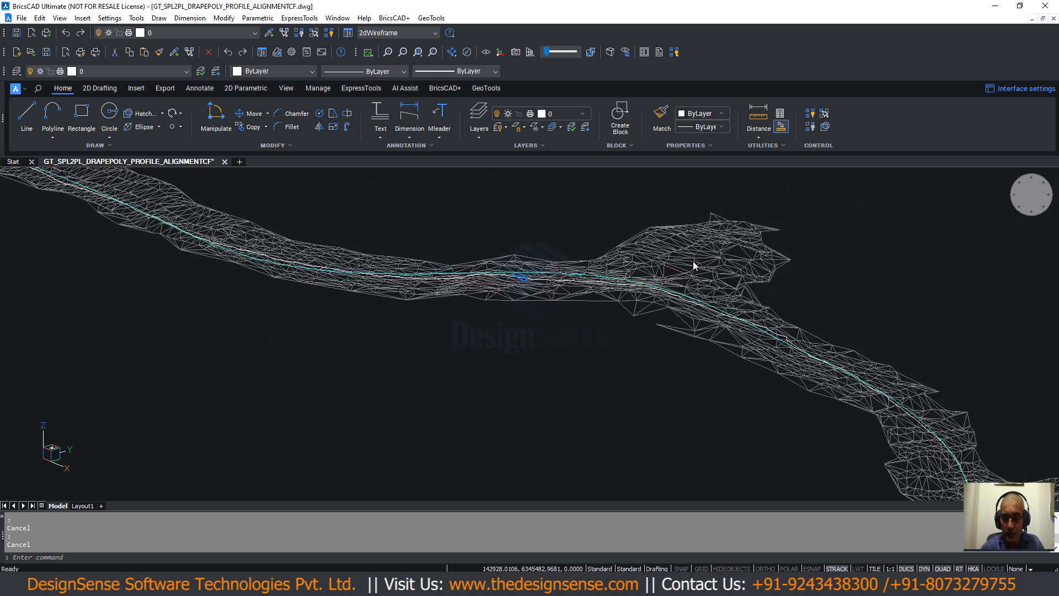
left_click(1032, 195)
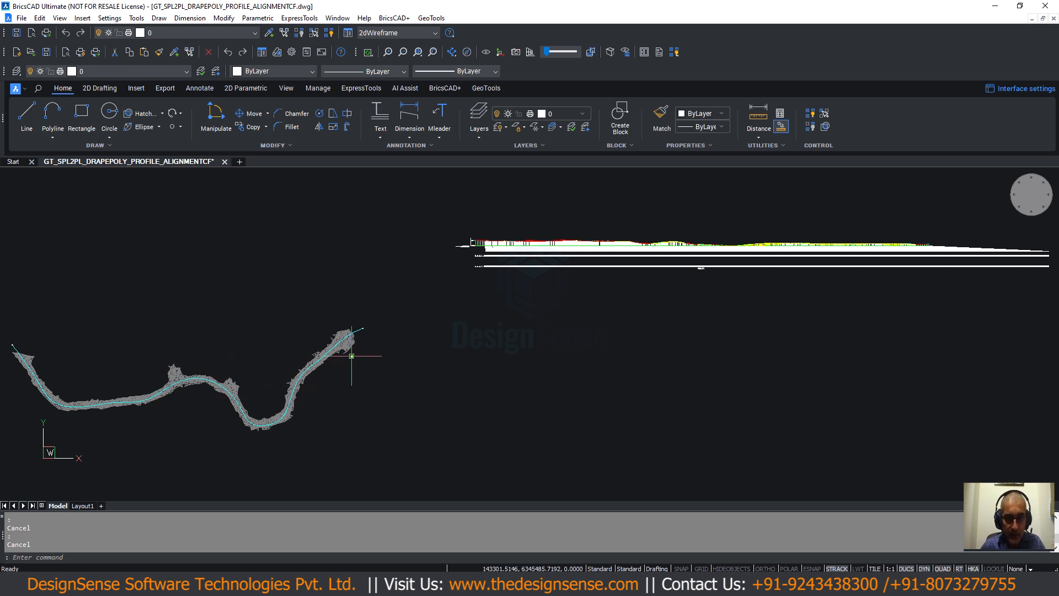
Review the grand total cut, fill and net volumes in the prompt history, closing it when finished.
middle_click_drag(378, 350, 443, 336)
key("F2")
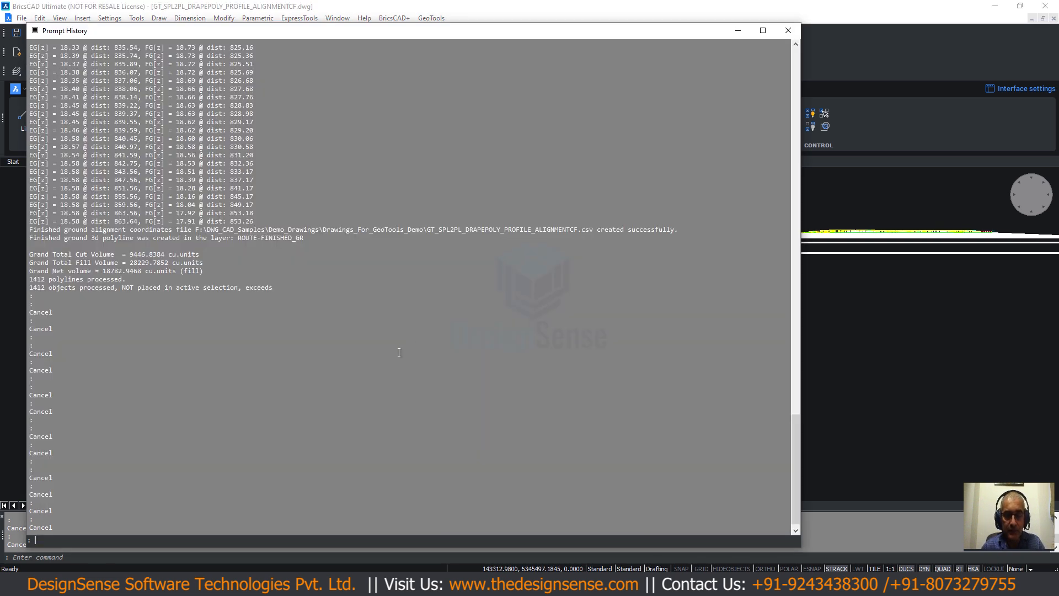
left_click_drag(29, 254, 214, 276)
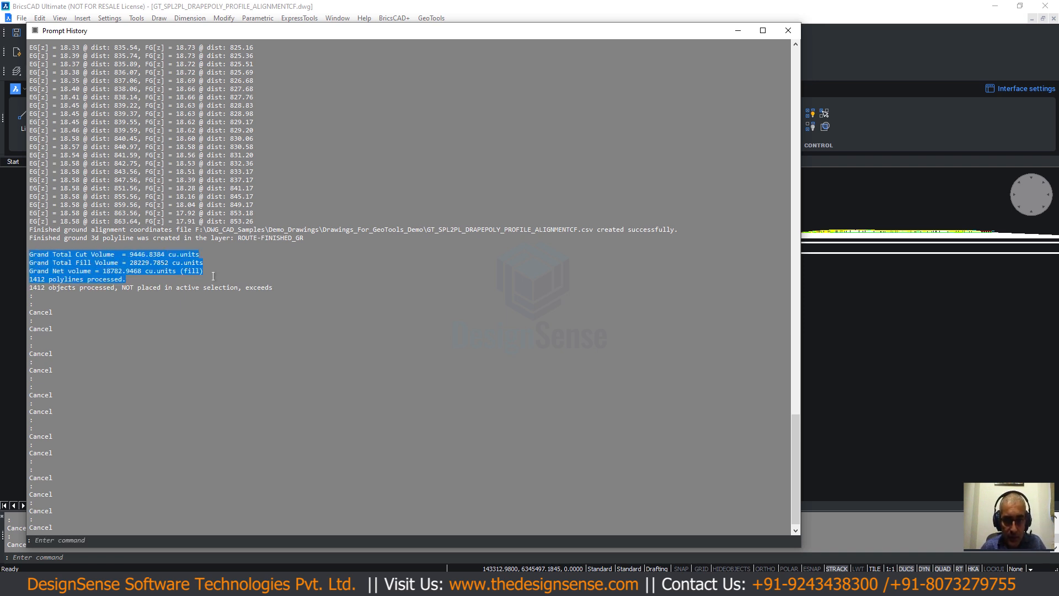
left_click(206, 255)
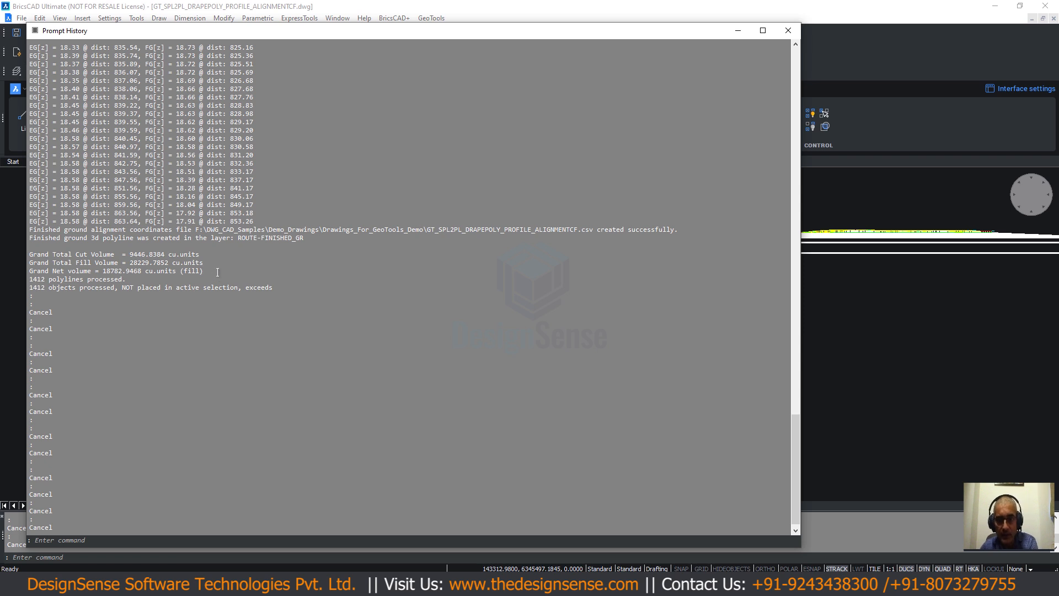
key("F2")
scroll(389, 328, "down", 3)
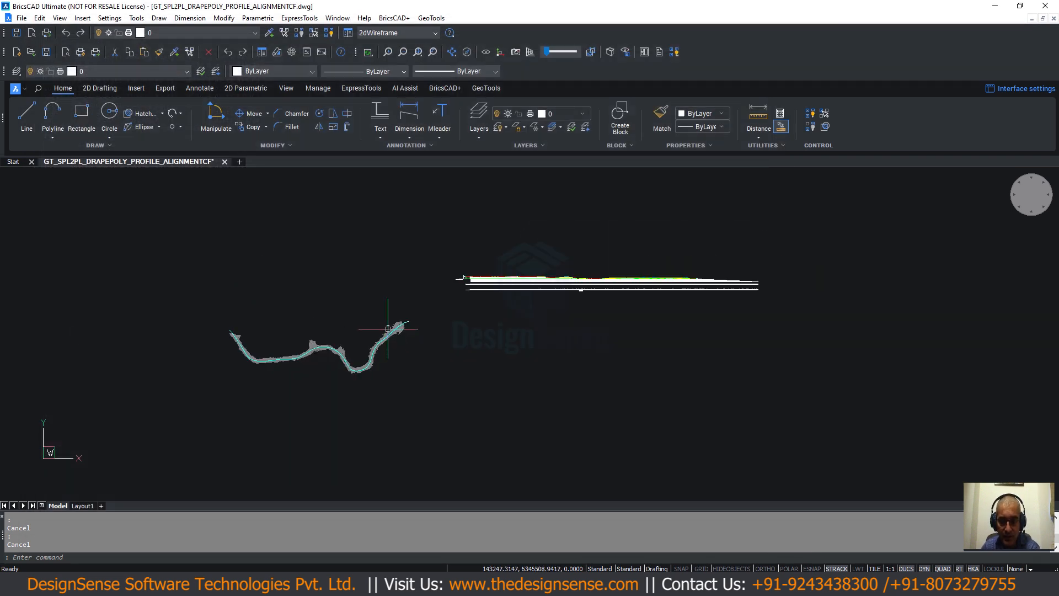